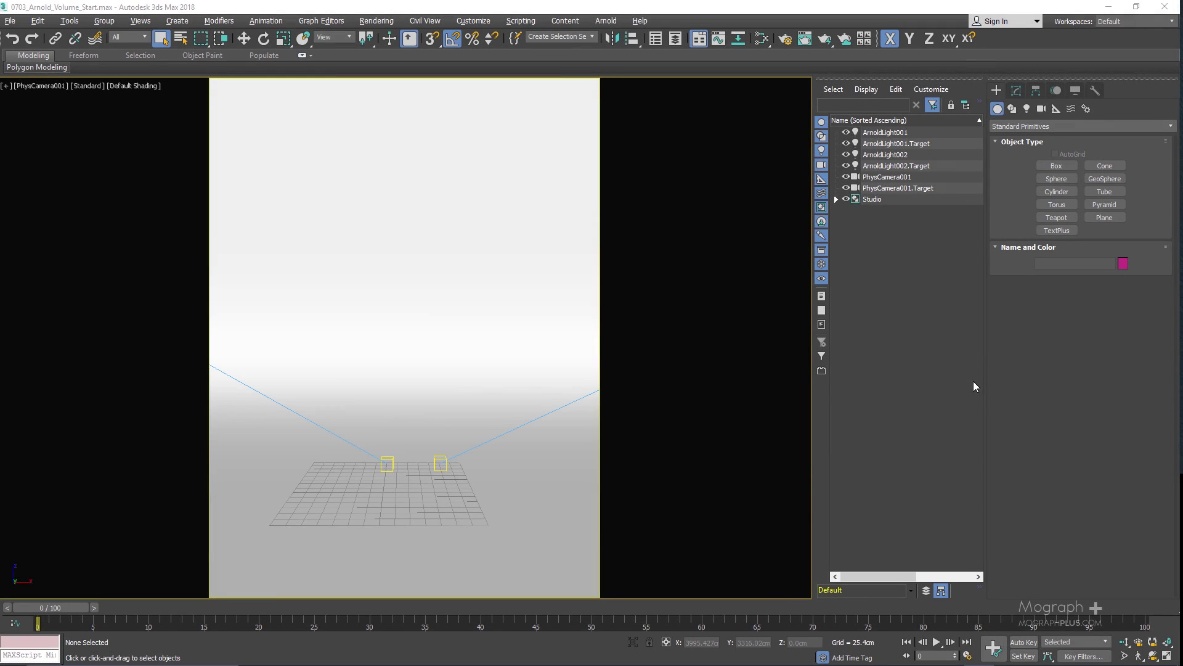
Set the geometry creation category to Arnold objects
{"action": "left_click", "coordinate": [1020, 125]}
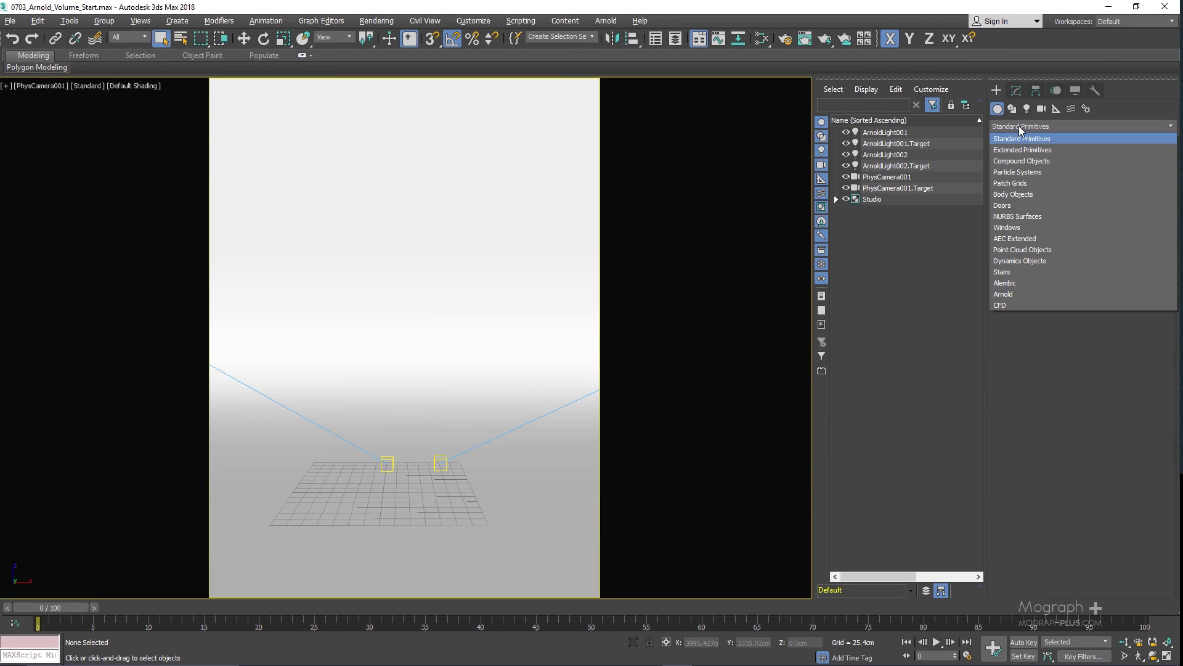
{"action": "left_click", "coordinate": [1025, 293]}
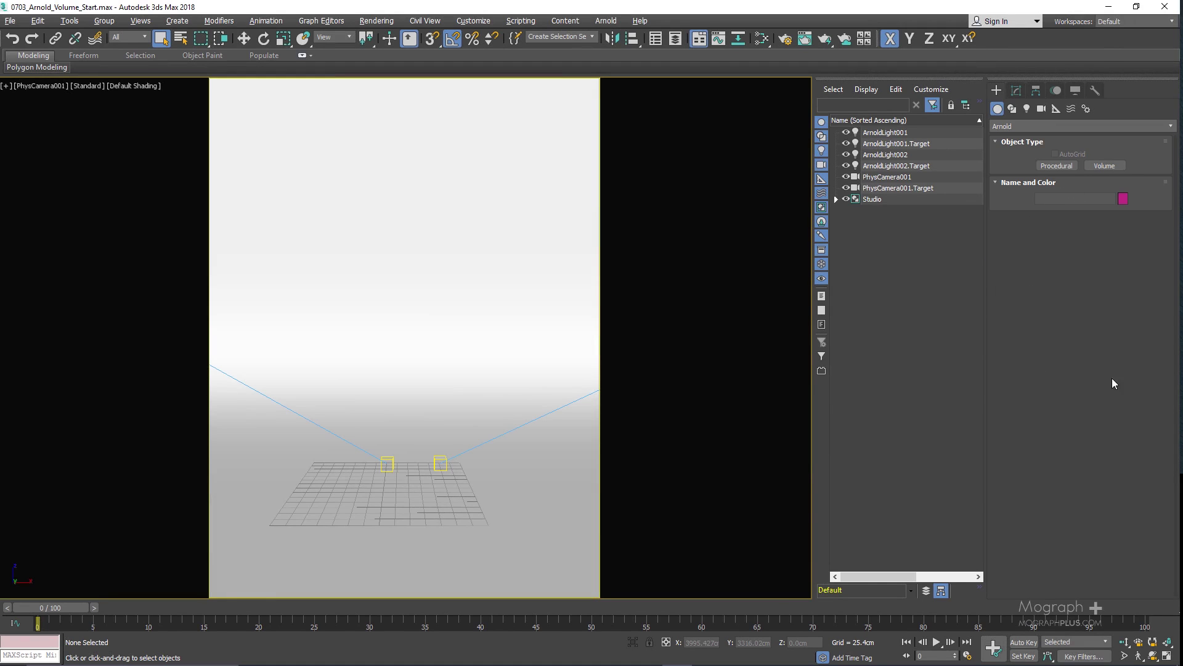
Switch to the web browser and examine the sample models on the OpenVDB download page and the VDB files in the local OpenVDB folder
{"action": "left_click_drag", "start_coordinate": [1182, 164], "coordinate": [679, 179]}
{"action": "double_click", "coordinate": [679, 179]}
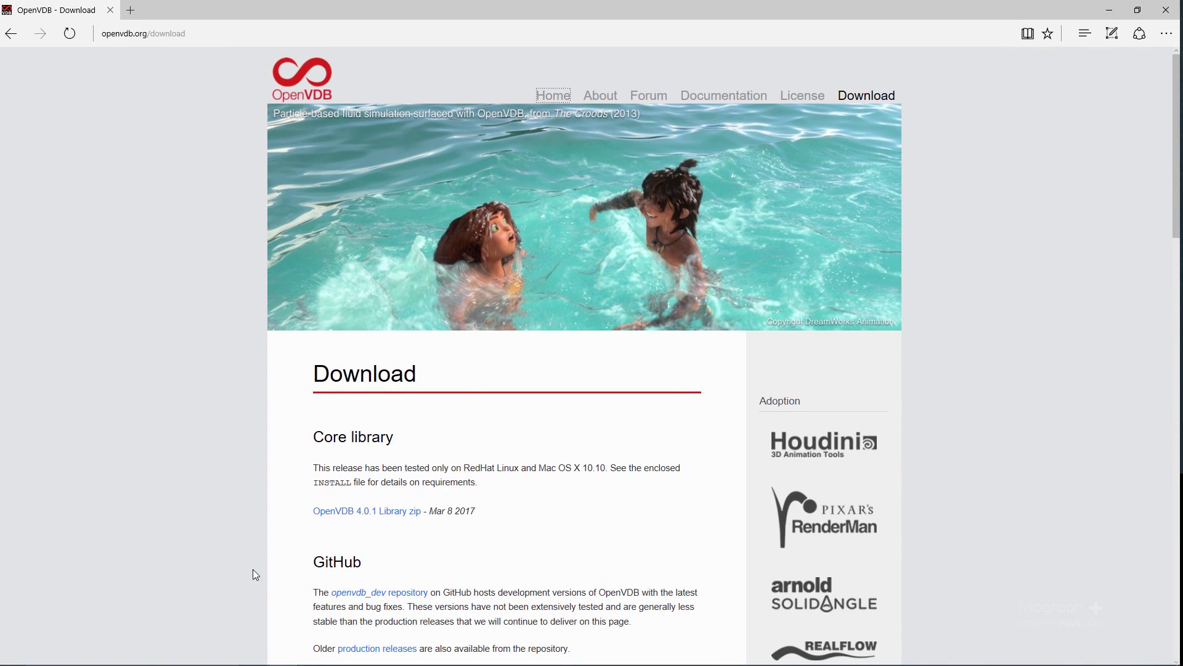
{"action": "scroll", "coordinate": [143, 355], "scroll_direction": "down", "scroll_amount": 20}
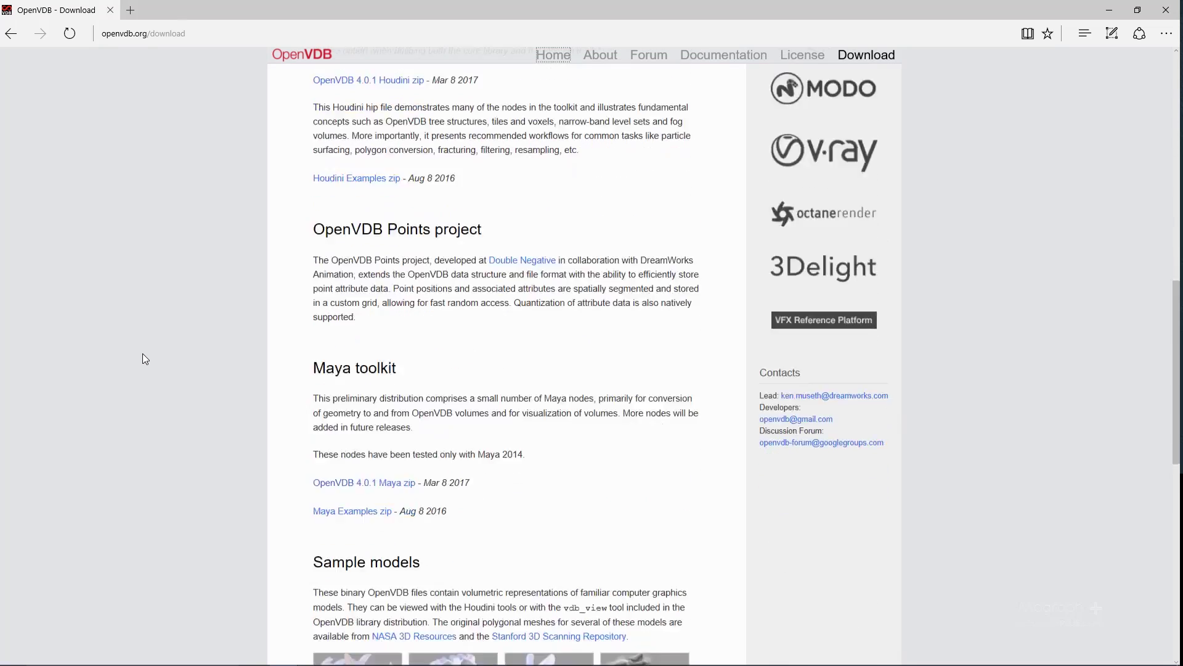
{"action": "scroll", "coordinate": [143, 354], "scroll_direction": "up", "scroll_amount": 3}
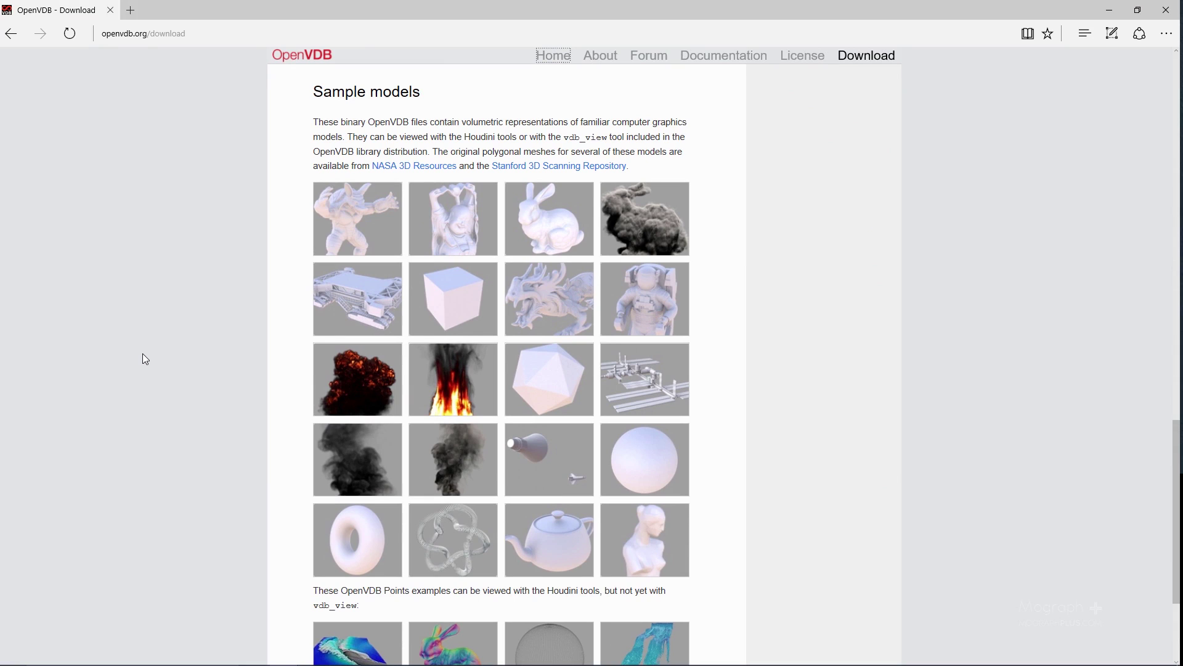
{"action": "mouse_move", "coordinate": [343, 462]}
{"action": "key", "text": "alt+Tab"}
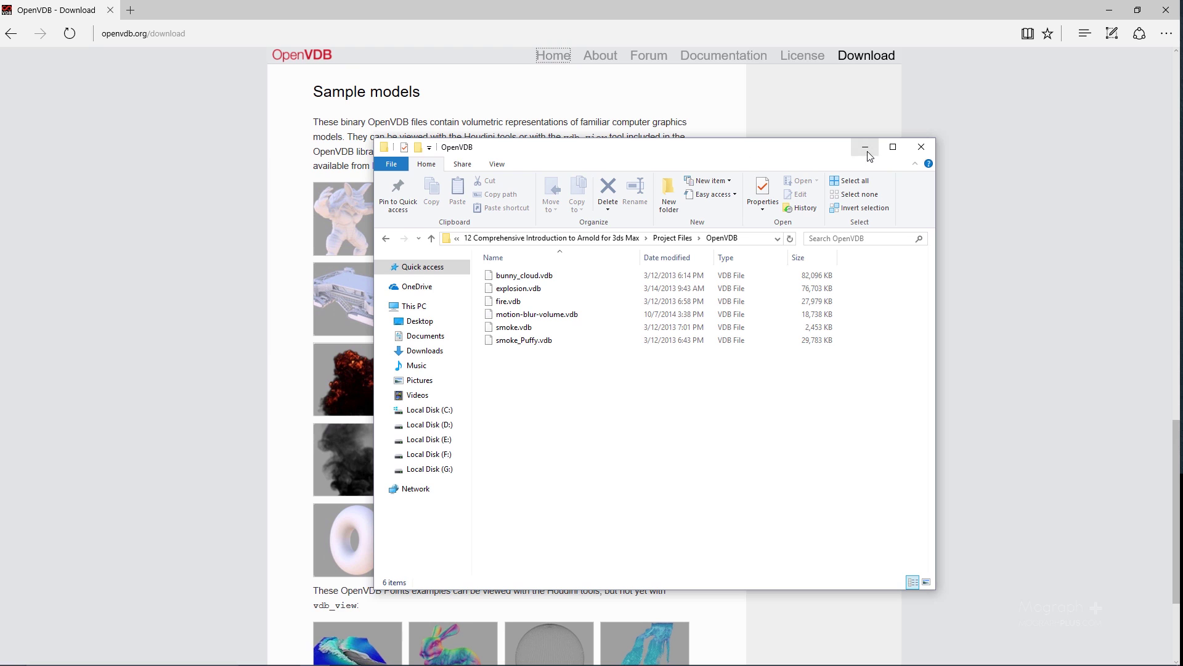
{"action": "left_click", "coordinate": [925, 148]}
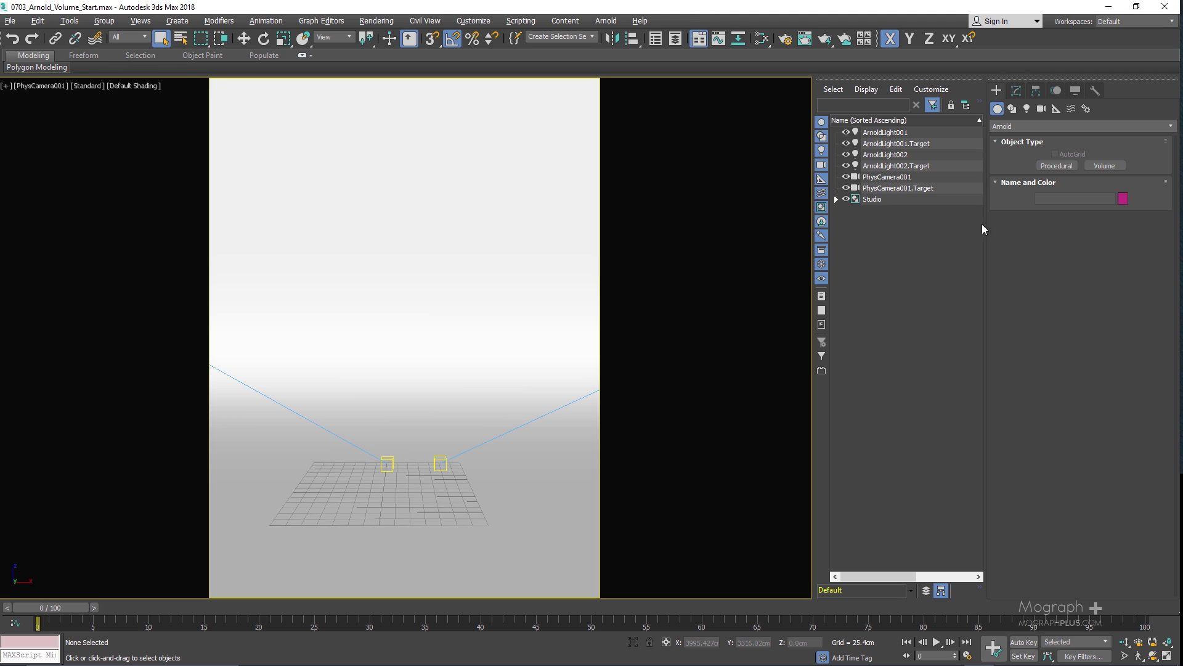
Create an Arnold Volume object on the grid and load explosion.vdb into it with a default Standard Volume shader
{"action": "left_click", "coordinate": [1101, 166]}
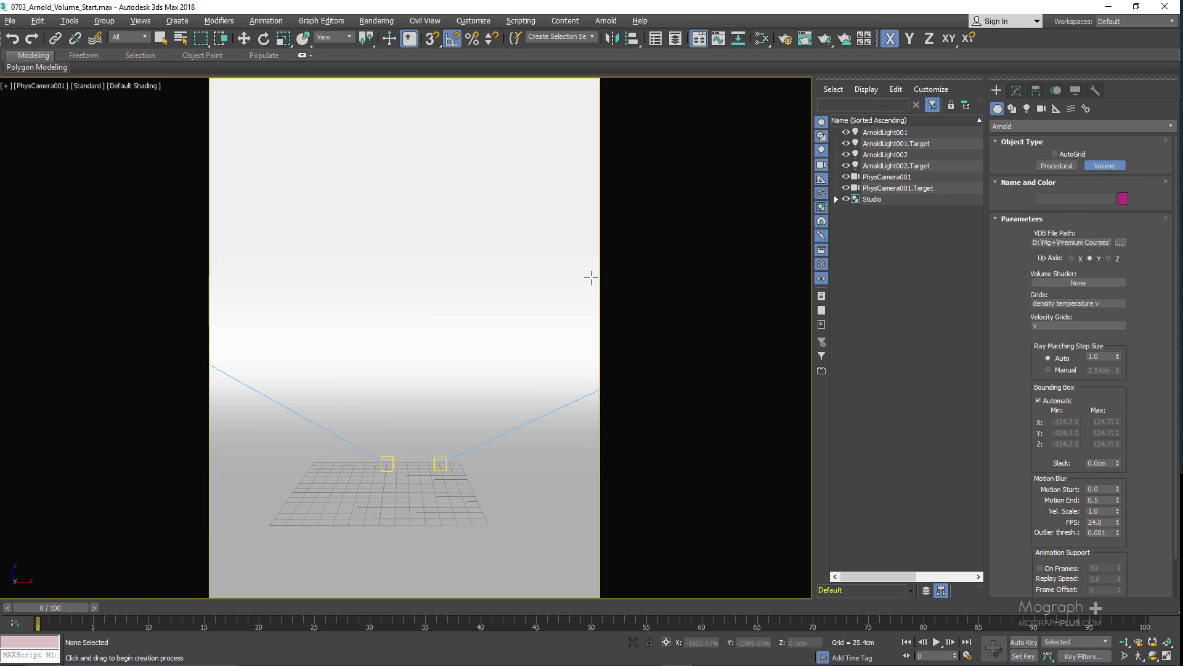
{"action": "left_click_drag", "start_coordinate": [392, 482], "coordinate": [475, 396]}
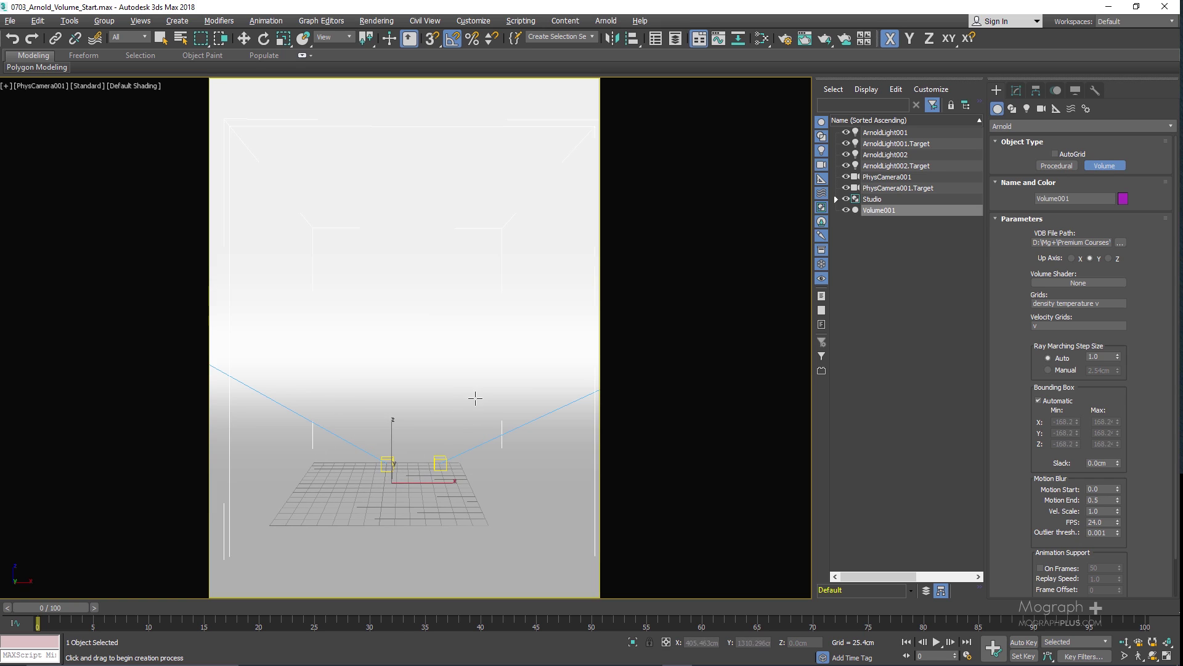
{"action": "left_click", "coordinate": [1017, 90]}
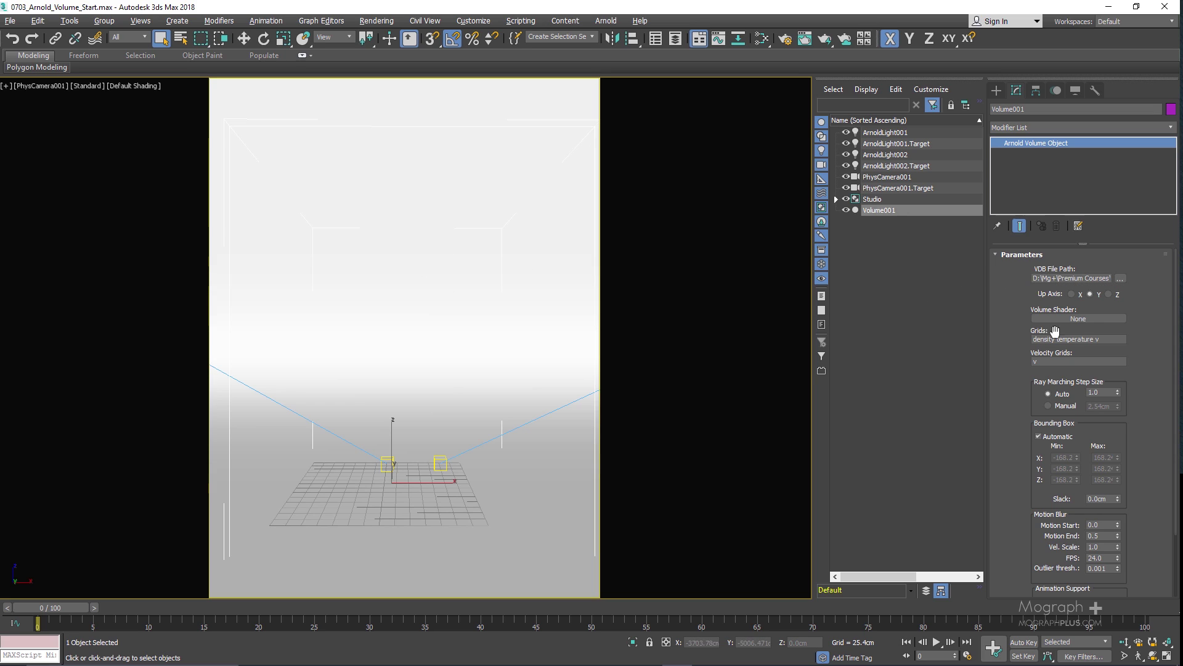
{"action": "left_click", "coordinate": [1120, 278]}
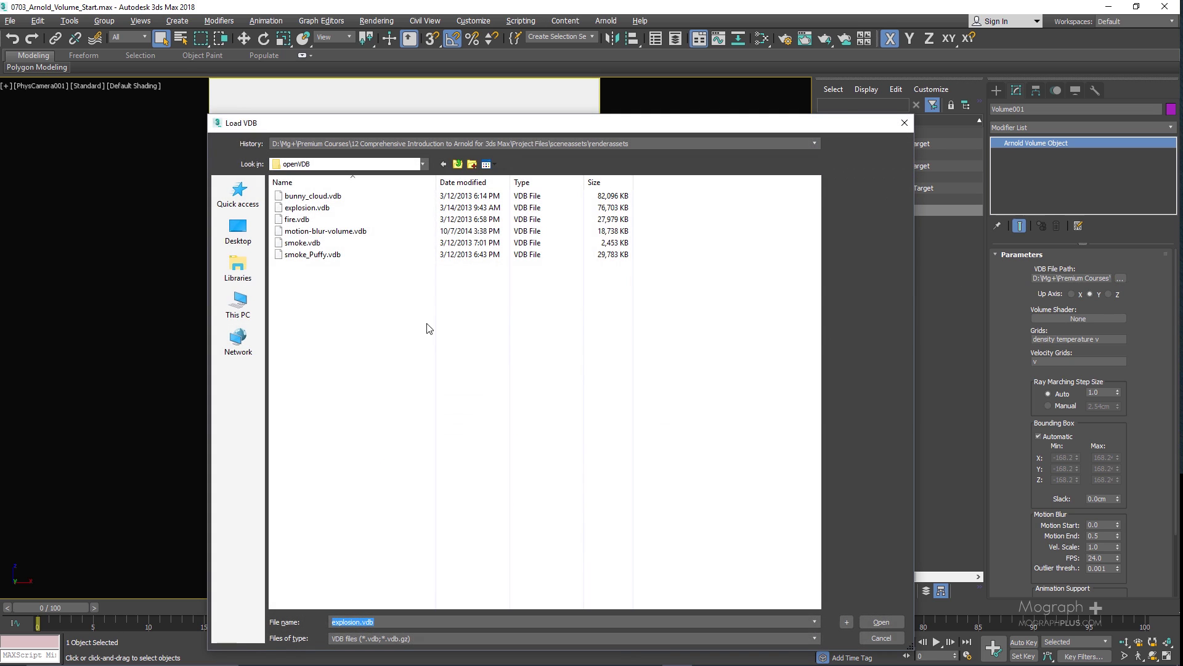
{"action": "double_click", "coordinate": [323, 209]}
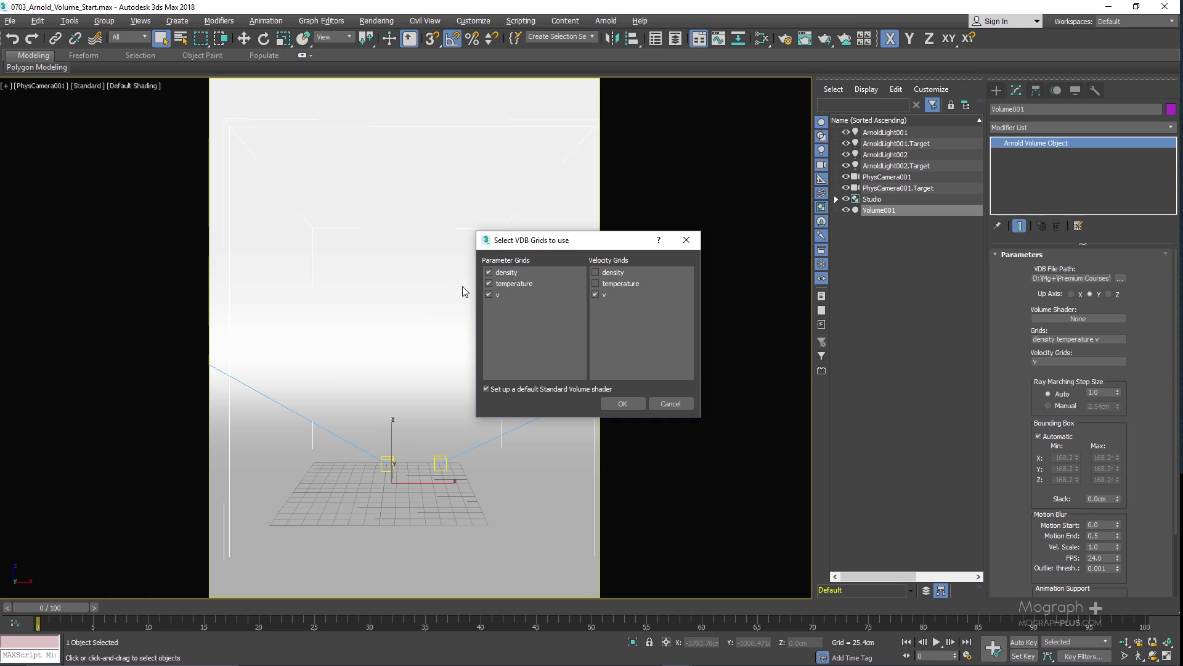
{"action": "left_click", "coordinate": [488, 295]}
{"action": "left_click", "coordinate": [618, 404]}
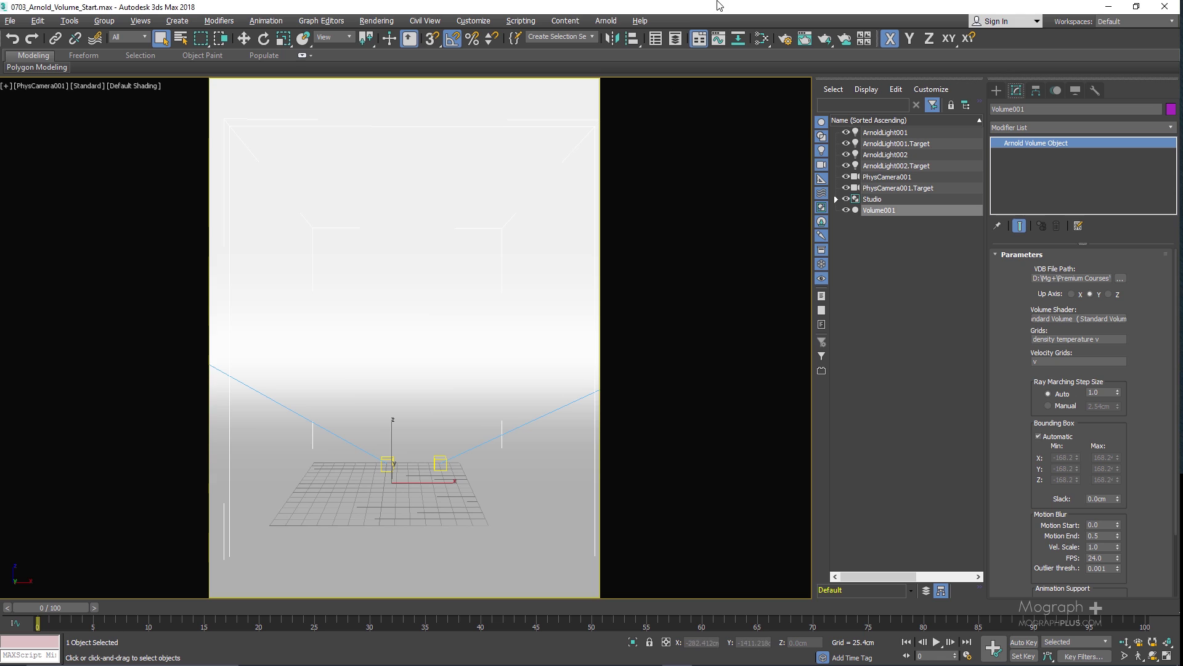
Move the volume object up along the Z axis to about 151.8 cm
{"action": "key", "text": "m"}
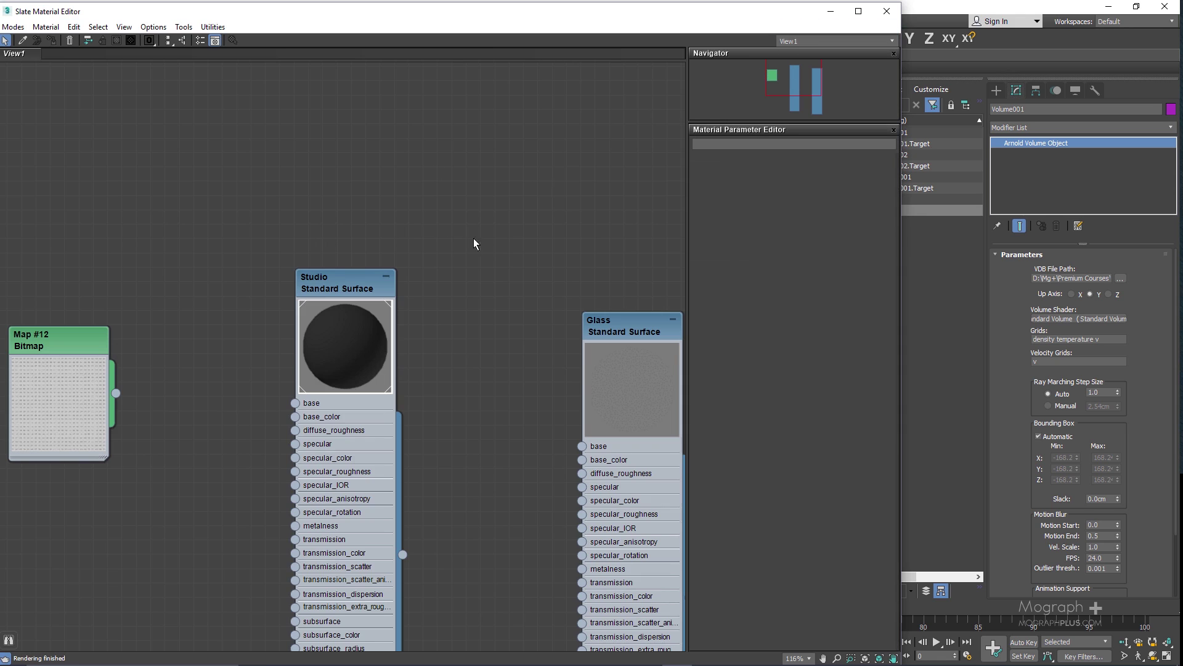
{"action": "left_click", "coordinate": [885, 12]}
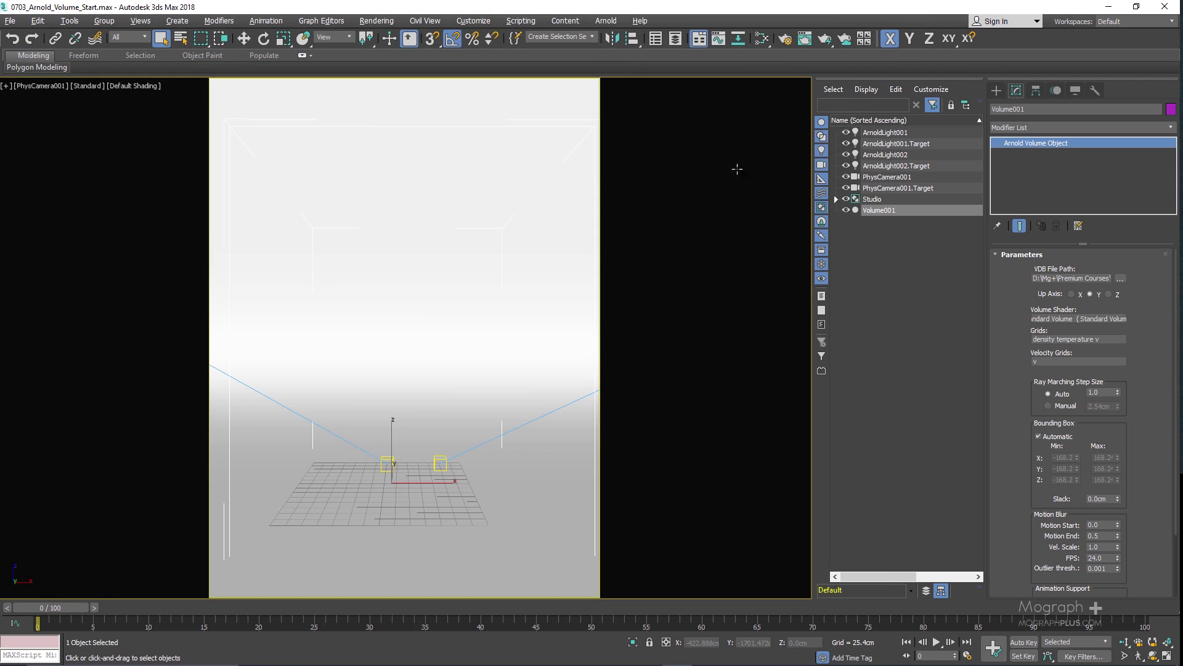
{"action": "left_click", "coordinate": [880, 211]}
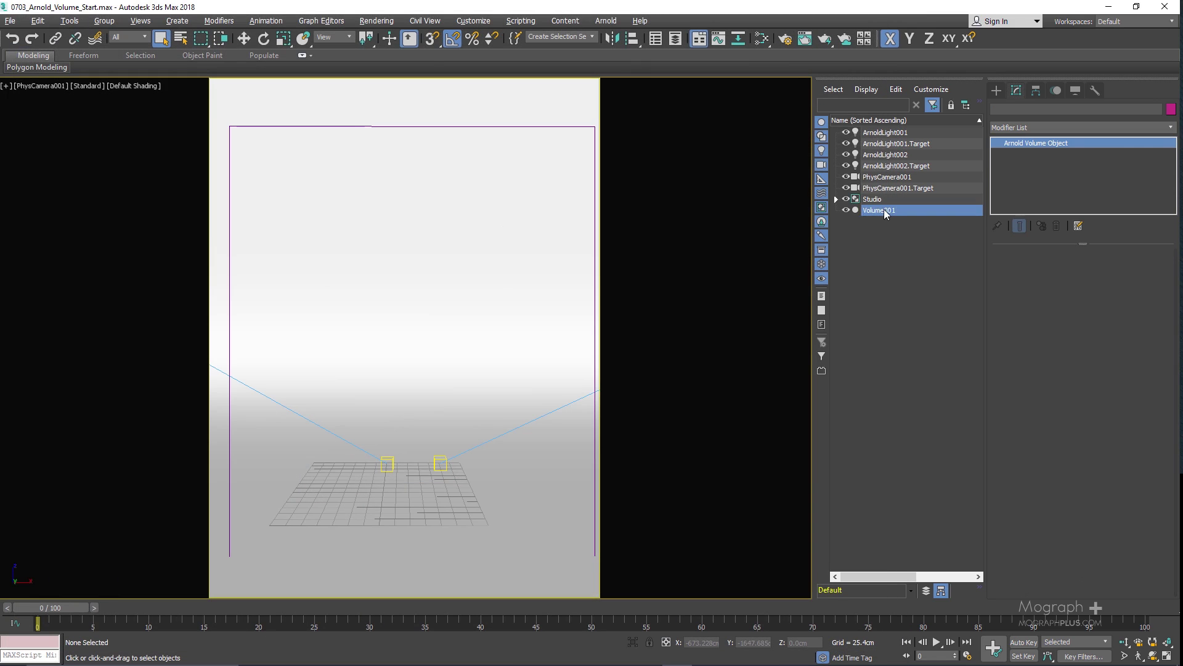
{"action": "key", "text": "w"}
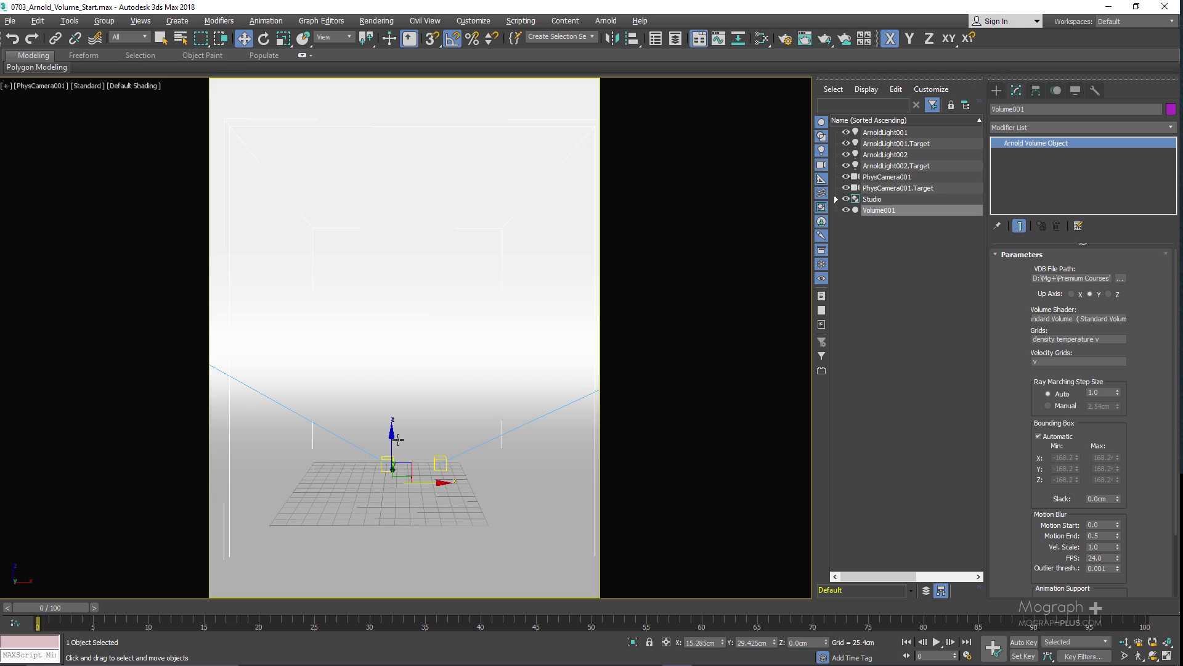
{"action": "left_click_drag", "start_coordinate": [398, 439], "coordinate": [409, 368]}
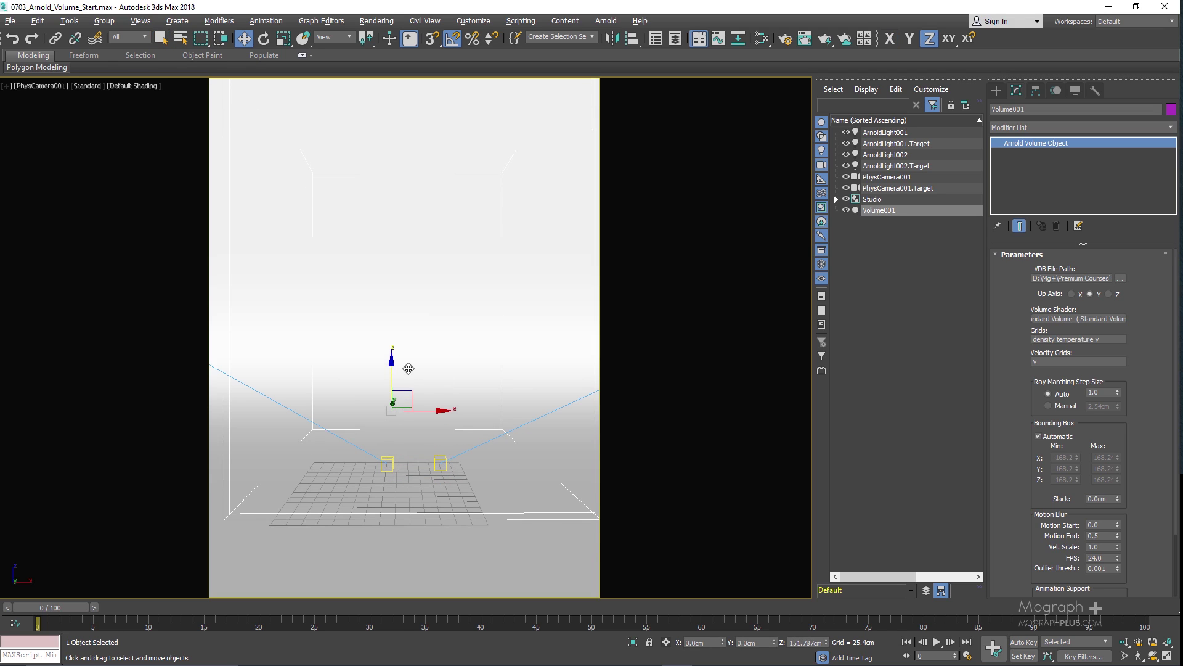
Bring the volume's shader into the Slate Material Editor as an instance and open its Standard Volume parameters
{"action": "left_click", "coordinate": [757, 39]}
{"action": "scroll", "coordinate": [540, 172], "scroll_direction": "down", "scroll_amount": 2}
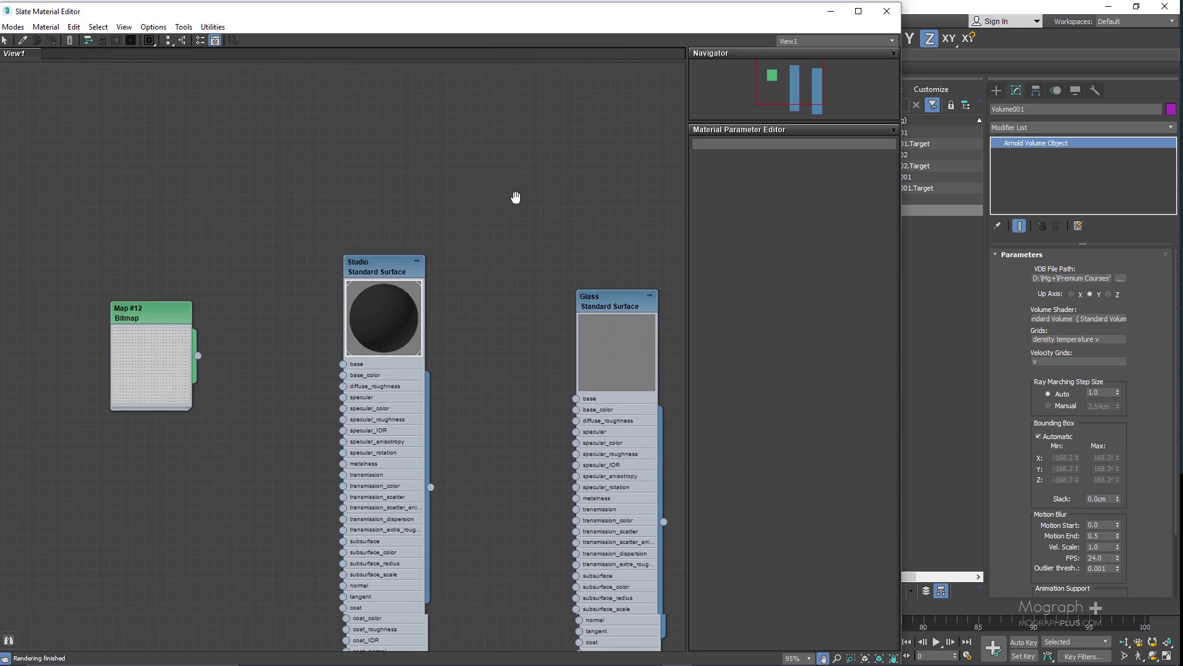
{"action": "middle_click_drag", "start_coordinate": [515, 196], "coordinate": [264, 203]}
{"action": "key", "text": "Escape"}
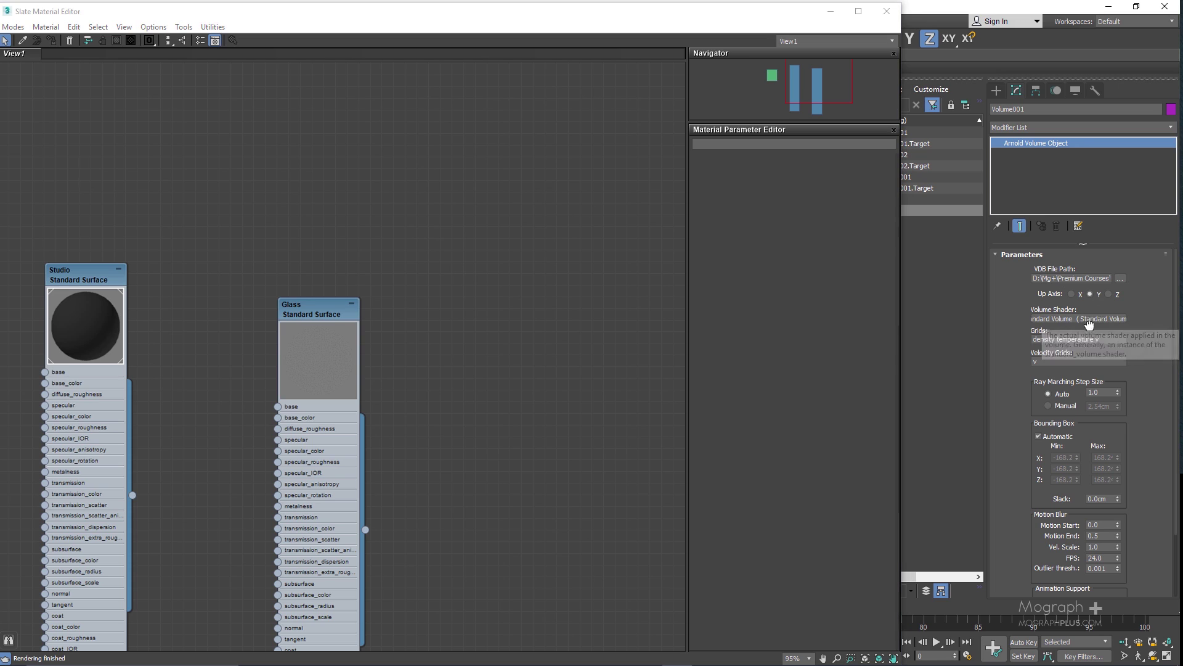
{"action": "scroll", "coordinate": [703, 325], "scroll_direction": "down", "scroll_amount": 1}
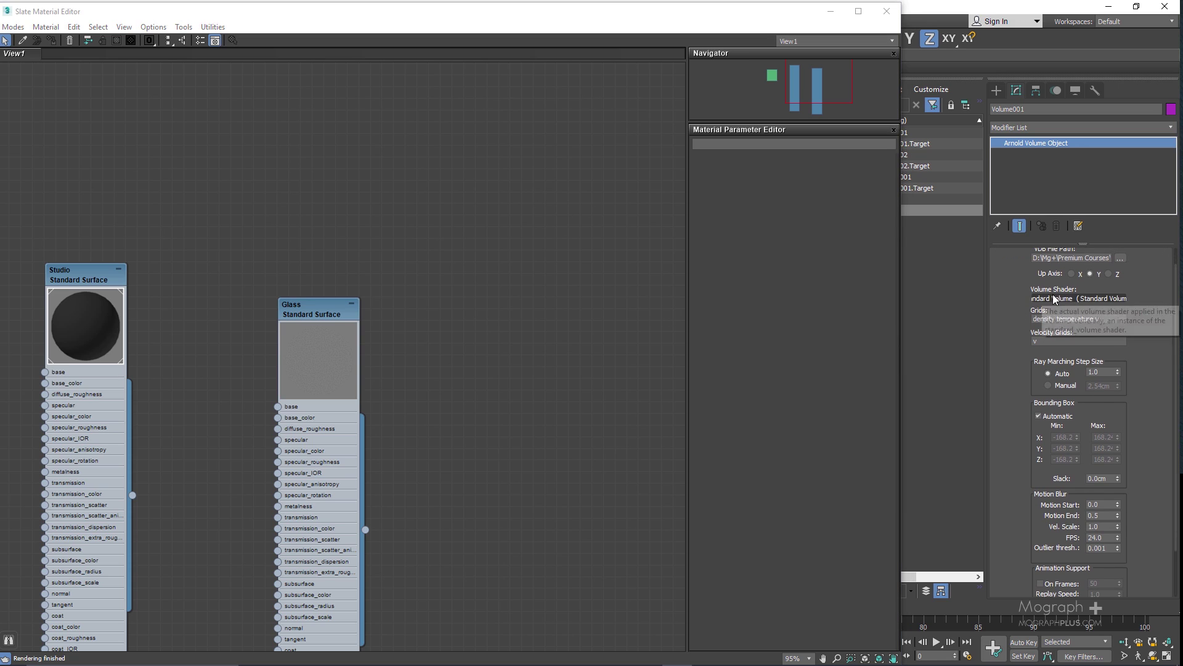
{"action": "left_click_drag", "start_coordinate": [1054, 299], "coordinate": [538, 324]}
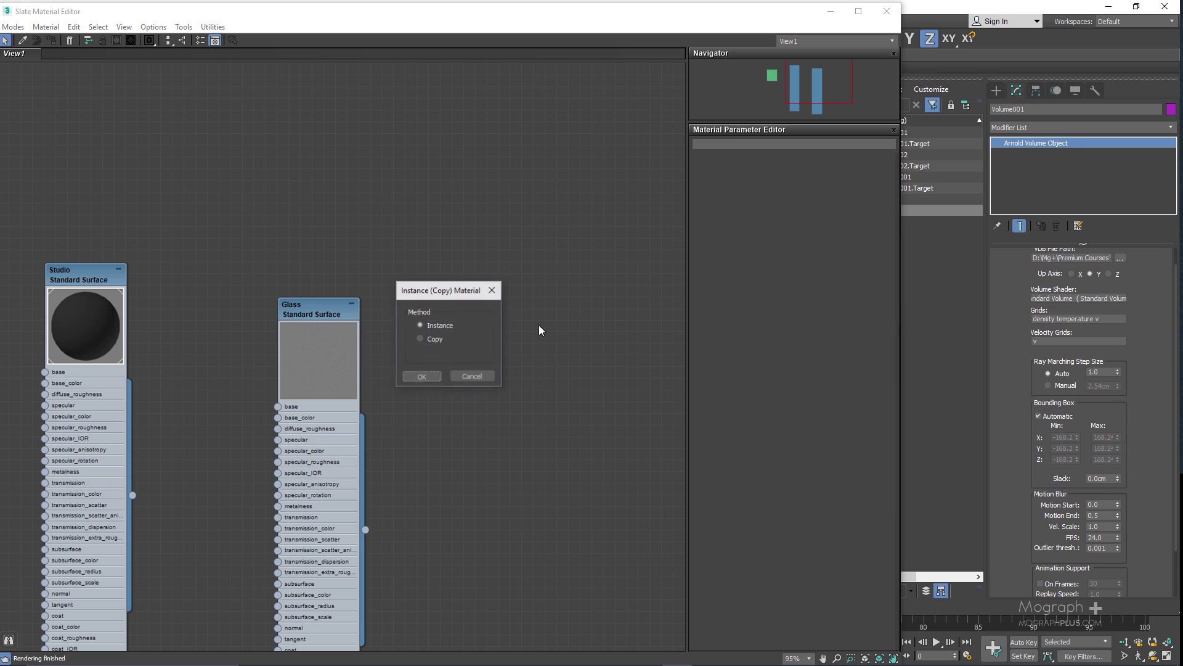
{"action": "left_click", "coordinate": [417, 377]}
{"action": "middle_click_drag", "start_coordinate": [422, 305], "coordinate": [271, 207]}
{"action": "double_click", "coordinate": [441, 278]}
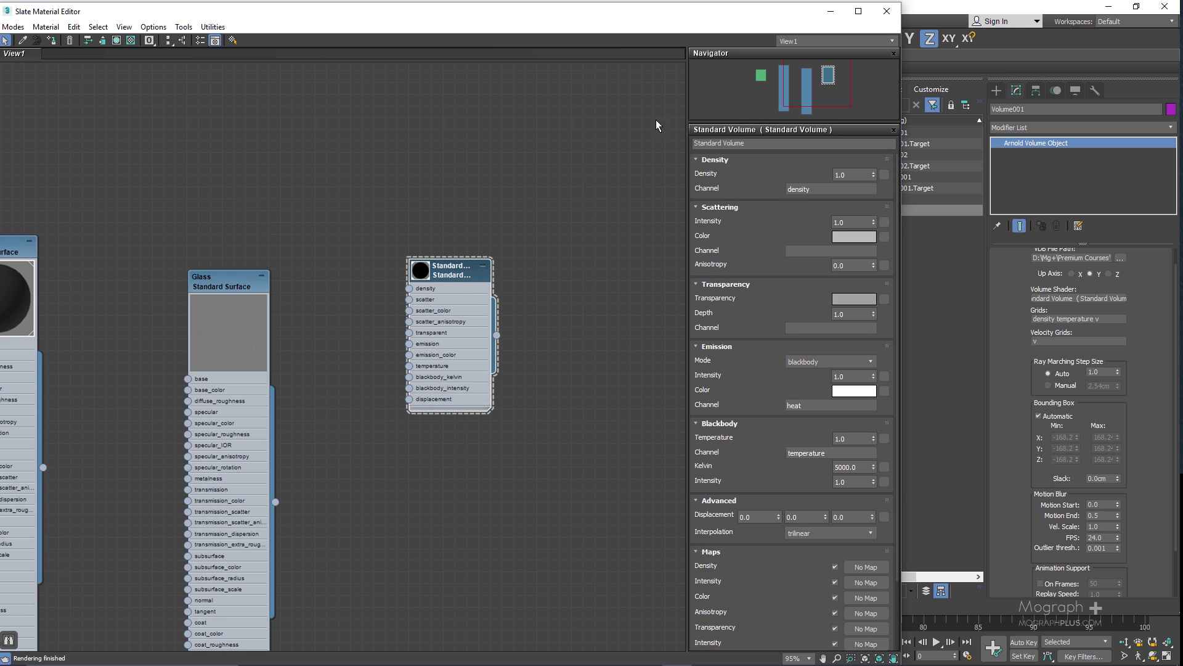
Start an ActiveShade render of the camera view and arrange its window beside the Standard Volume shader's parameters
{"action": "left_click_drag", "start_coordinate": [634, 19], "coordinate": [261, 34]}
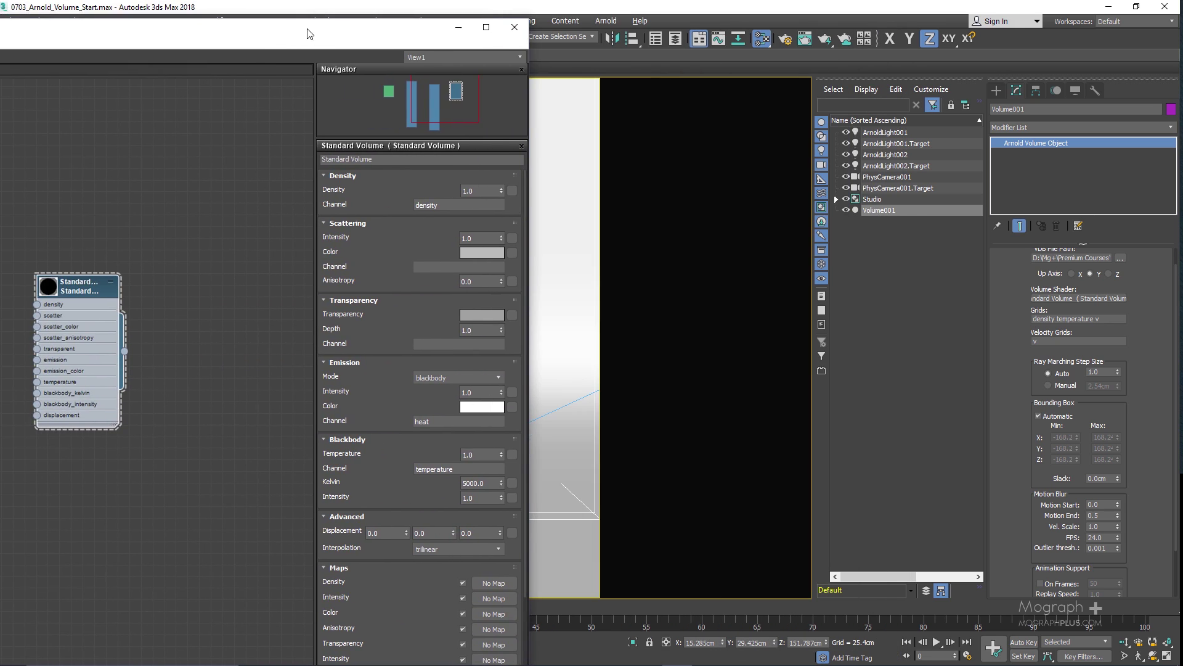
{"action": "left_click_drag", "start_coordinate": [62, 296], "coordinate": [179, 297]}
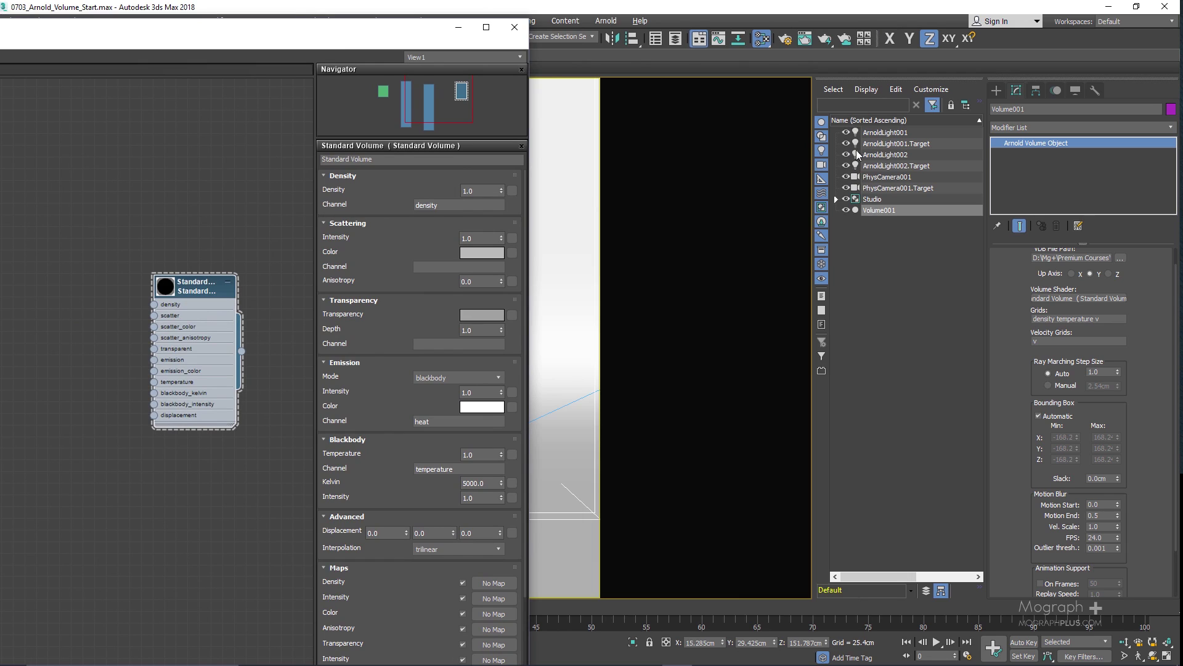
{"action": "left_click_drag", "start_coordinate": [825, 39], "coordinate": [827, 99]}
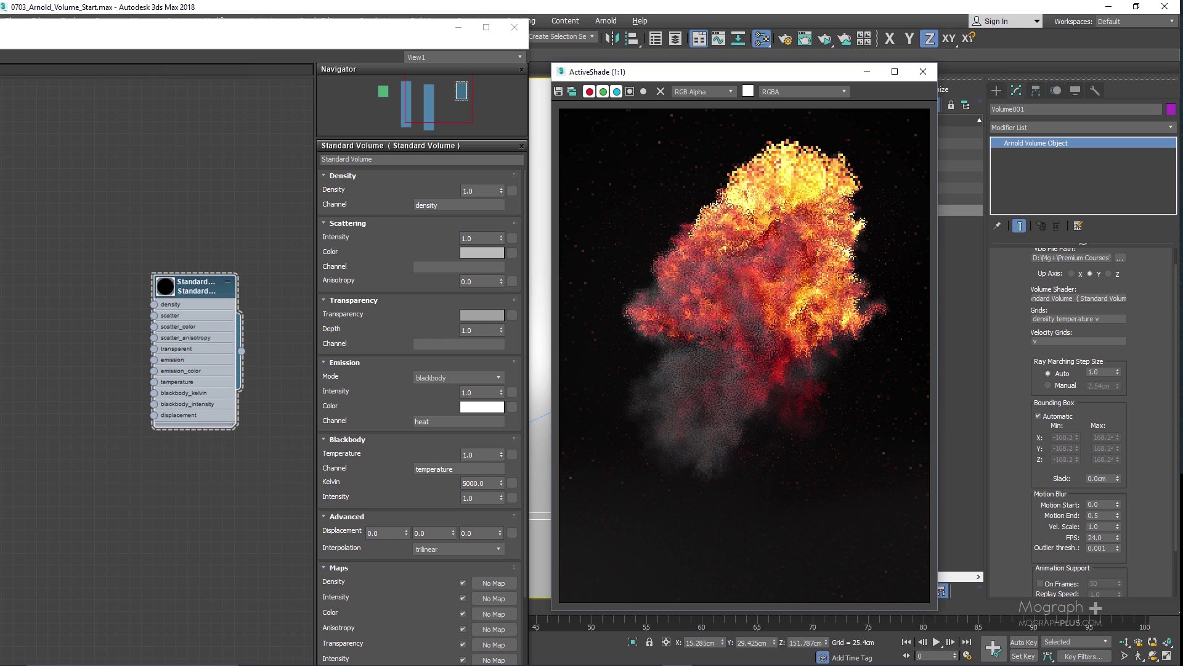
{"action": "left_click_drag", "start_coordinate": [725, 72], "coordinate": [852, 84]}
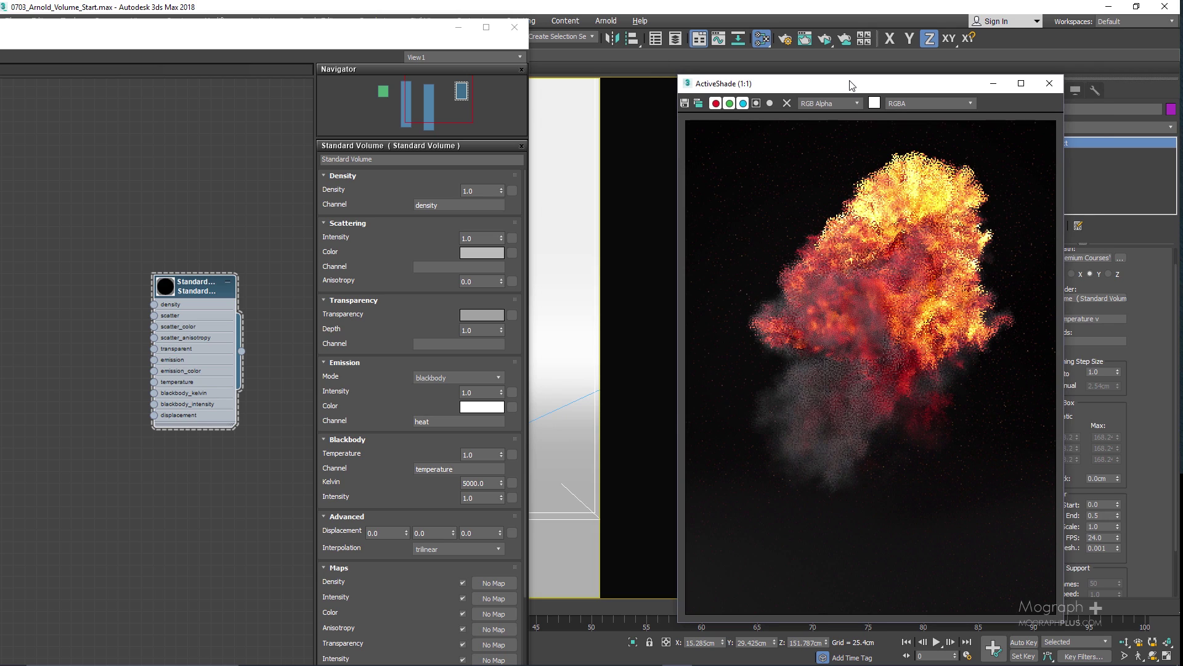
{"action": "left_click", "coordinate": [94, 183]}
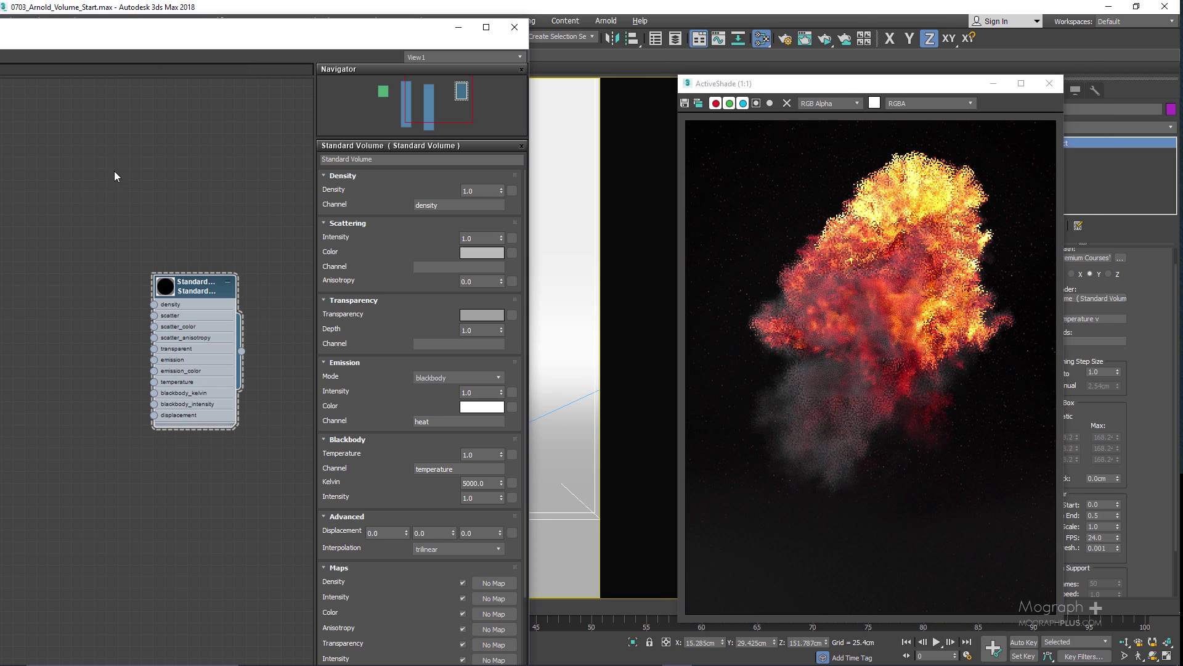
{"action": "right_click", "coordinate": [122, 156]}
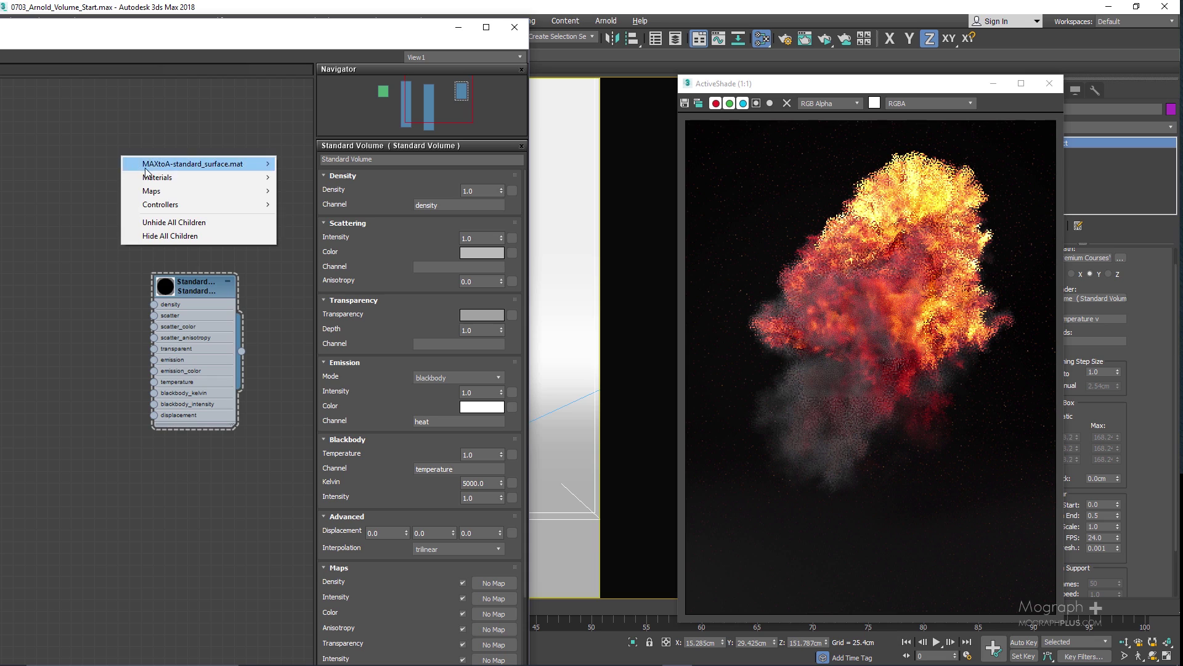
{"action": "mouse_move", "coordinate": [216, 178]}
{"action": "mouse_move", "coordinate": [308, 191]}
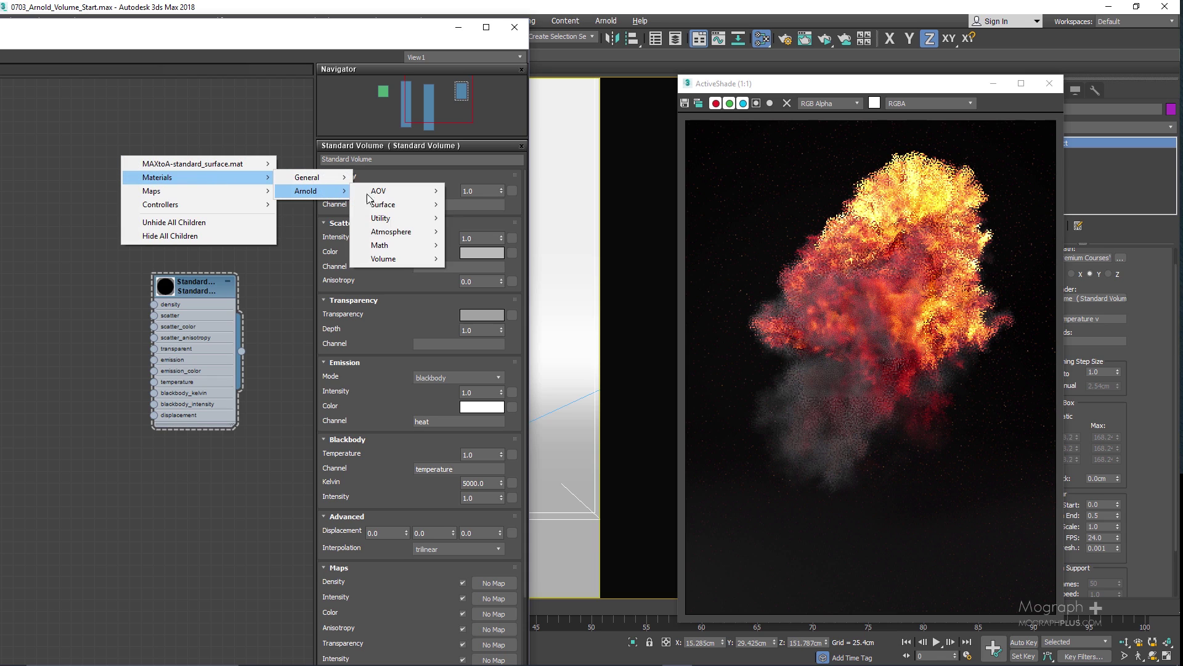
{"action": "mouse_move", "coordinate": [408, 260]}
{"action": "left_click", "coordinate": [170, 103]}
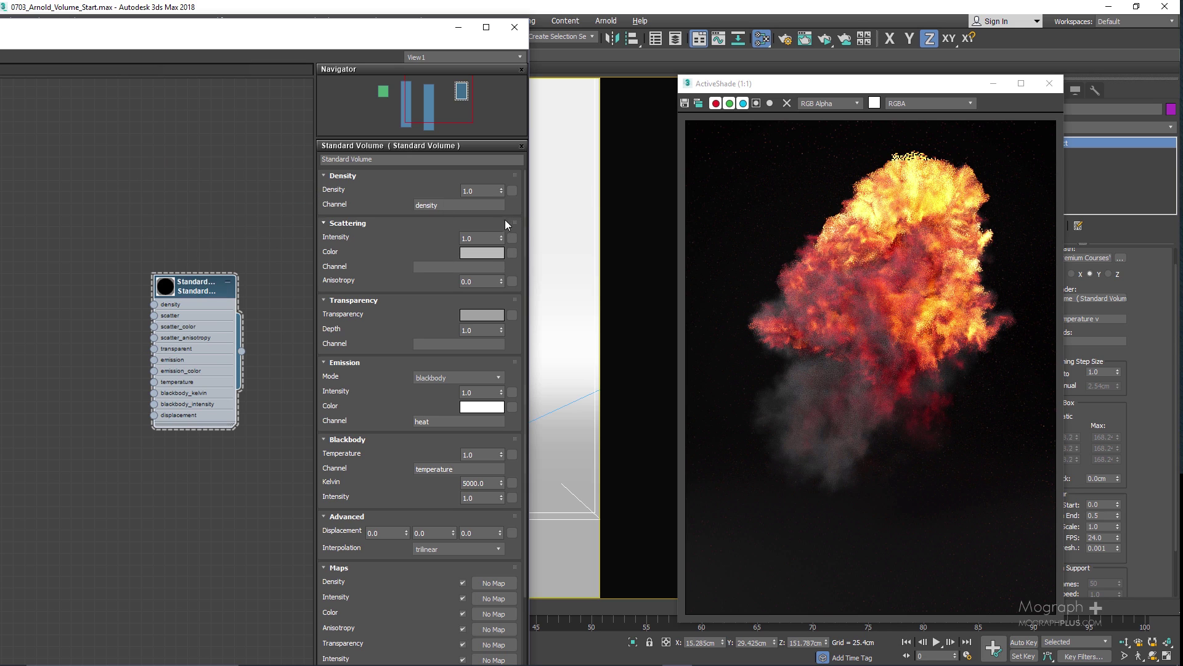
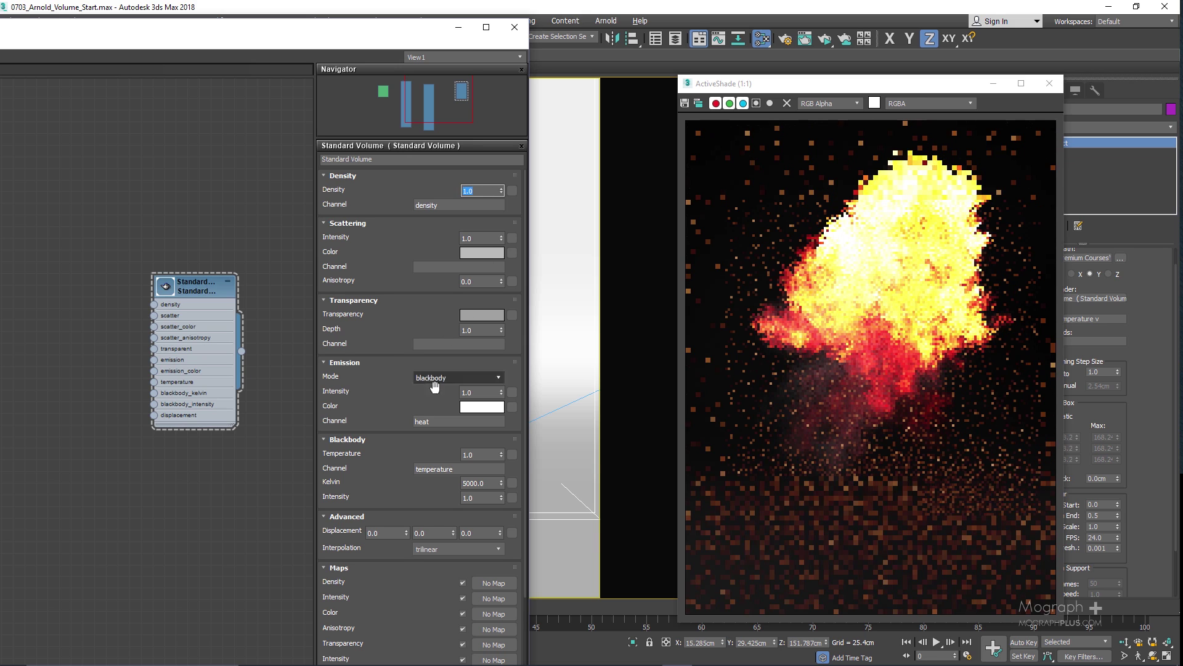
Set the Standard Volume shader's Blackbody temperature to 0
{"action": "double_click", "coordinate": [472, 454]}
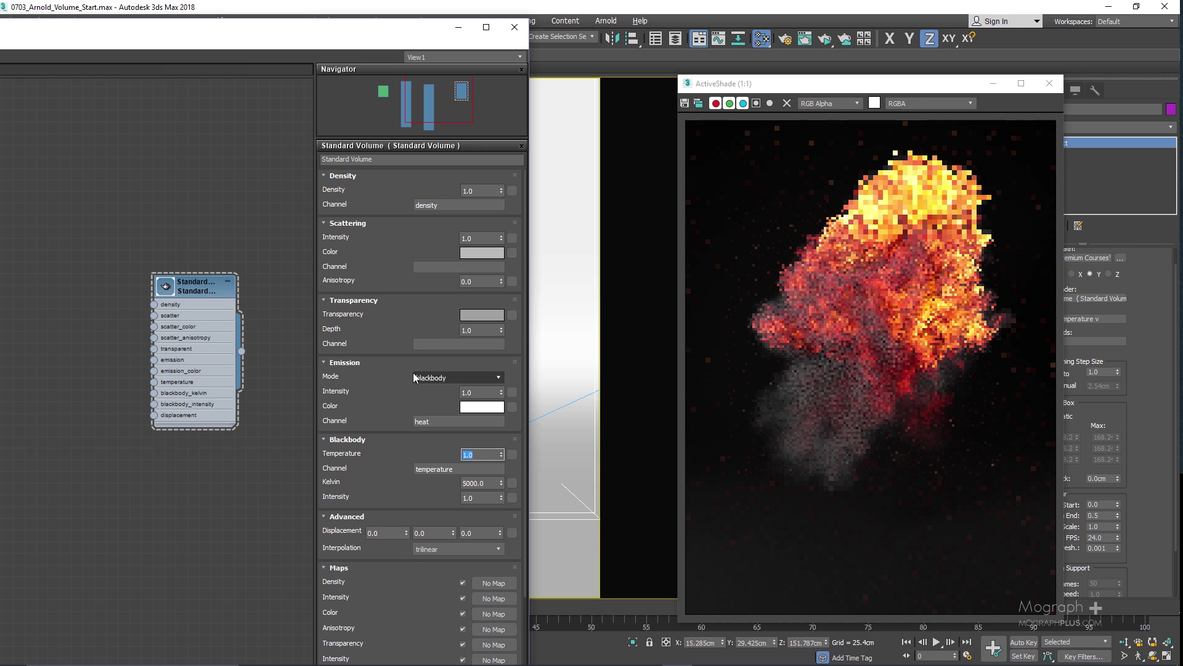
{"action": "type", "text": "0"}
{"action": "key", "text": "Return"}
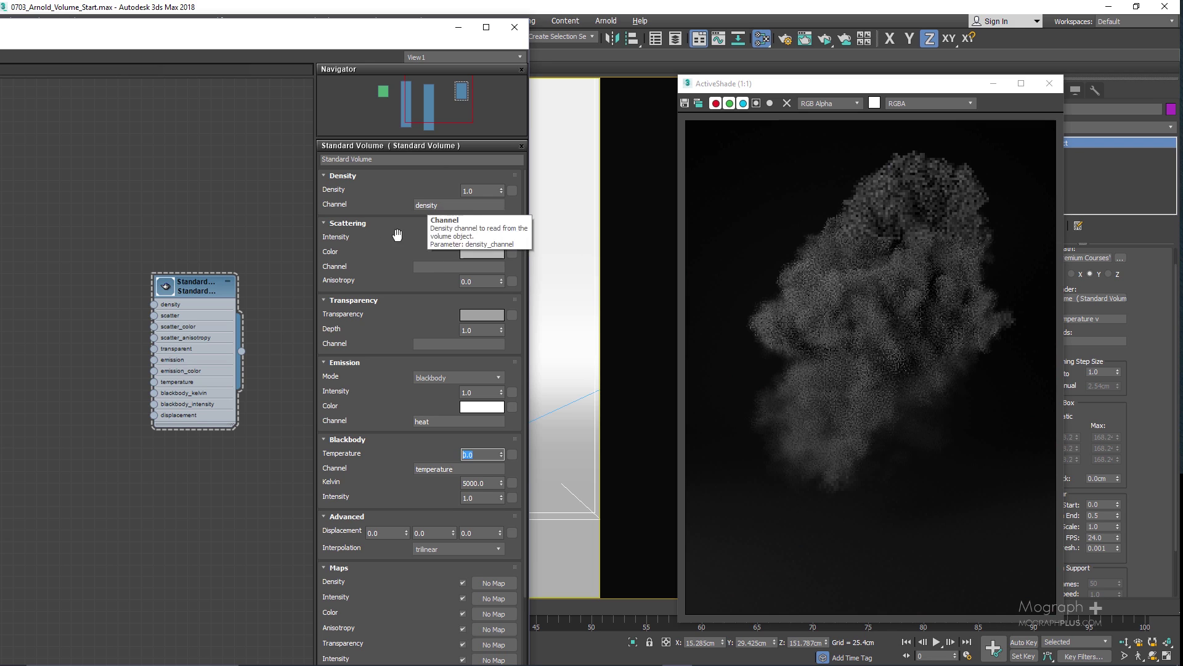
Try the volume's Density at 0.1, 0.05 and 2, restore it to 1, and check the density channel field
{"action": "left_click", "coordinate": [483, 190]}
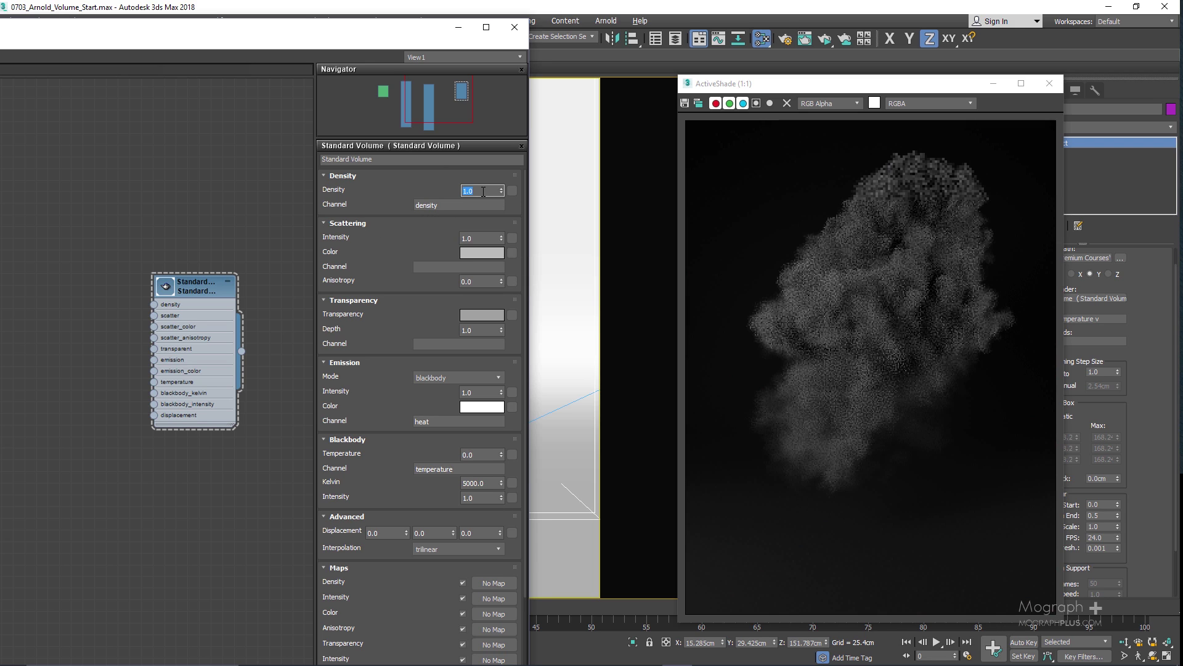
{"action": "type", "text": "0.1"}
{"action": "key", "text": "Return"}
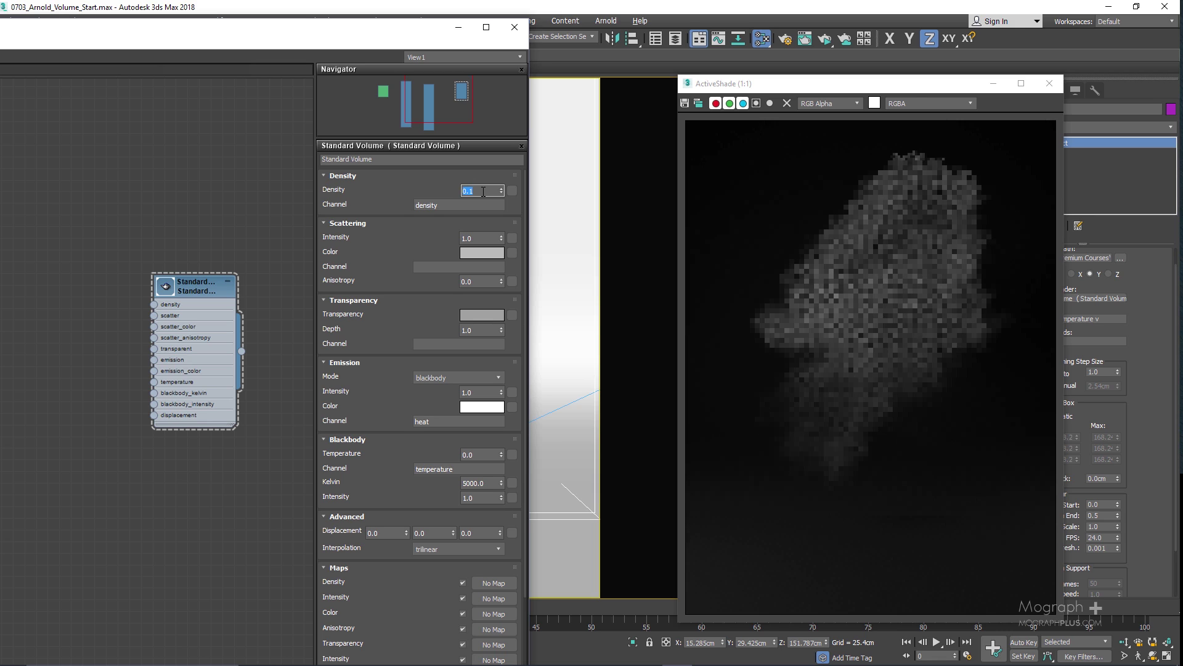
{"action": "type", "text": "0.05"}
{"action": "key", "text": "Return"}
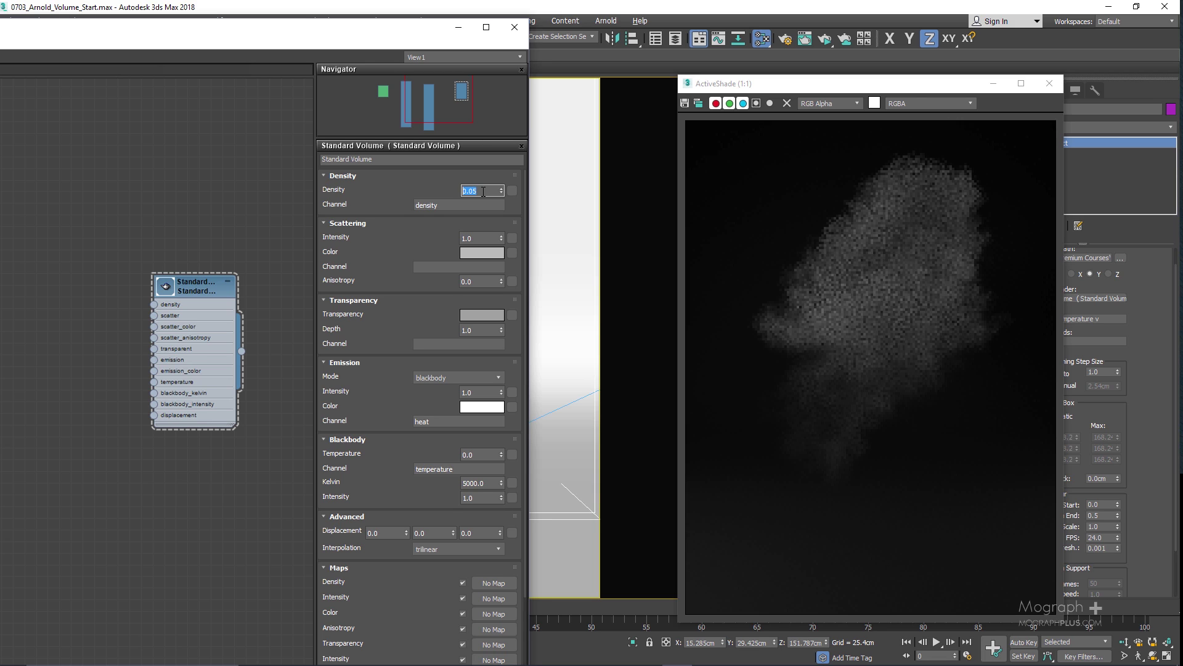
{"action": "type", "text": "1"}
{"action": "key", "text": "Return"}
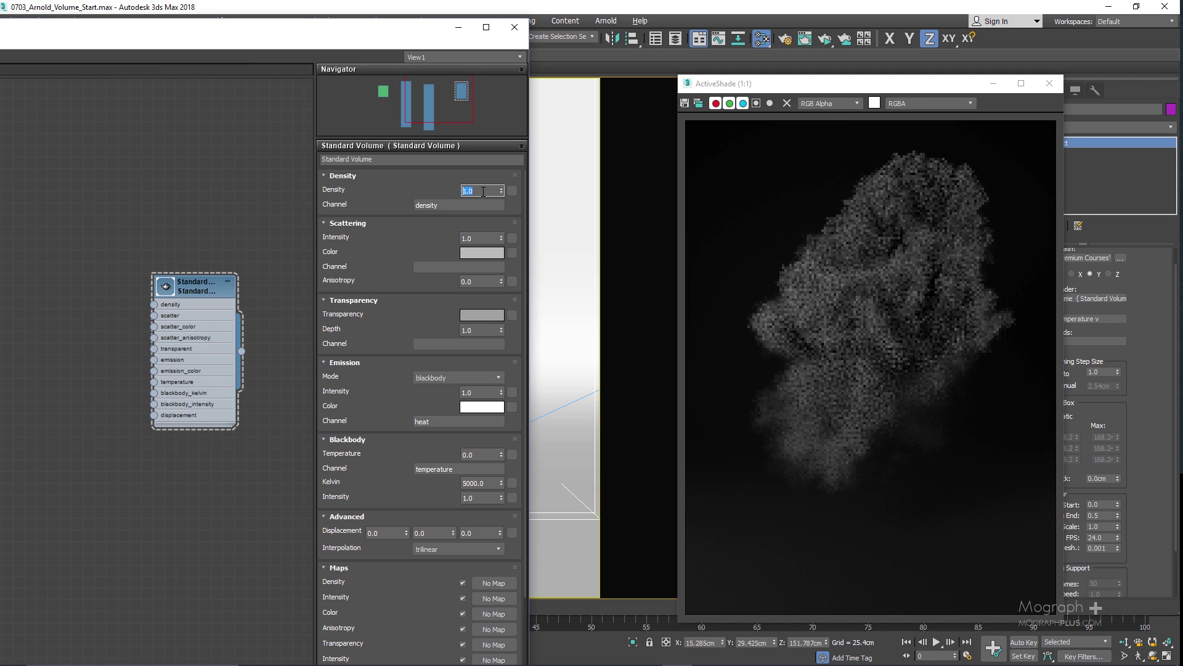
{"action": "type", "text": "2"}
{"action": "key", "text": "Return"}
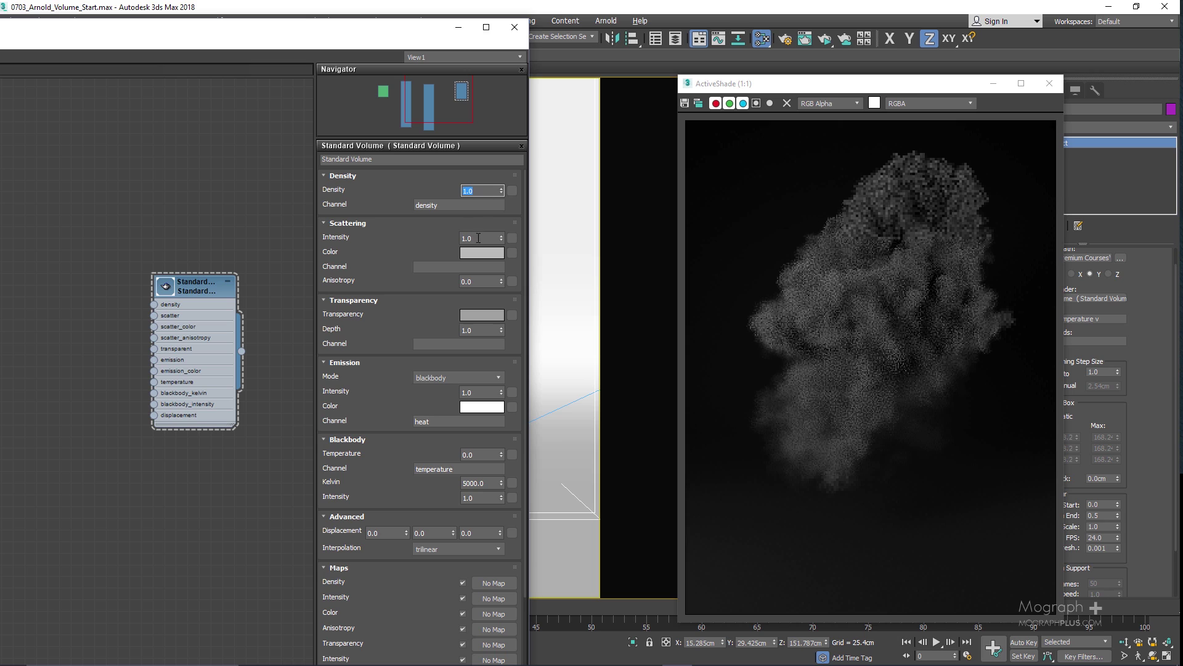
{"action": "left_click_drag", "start_coordinate": [437, 208], "coordinate": [378, 206]}
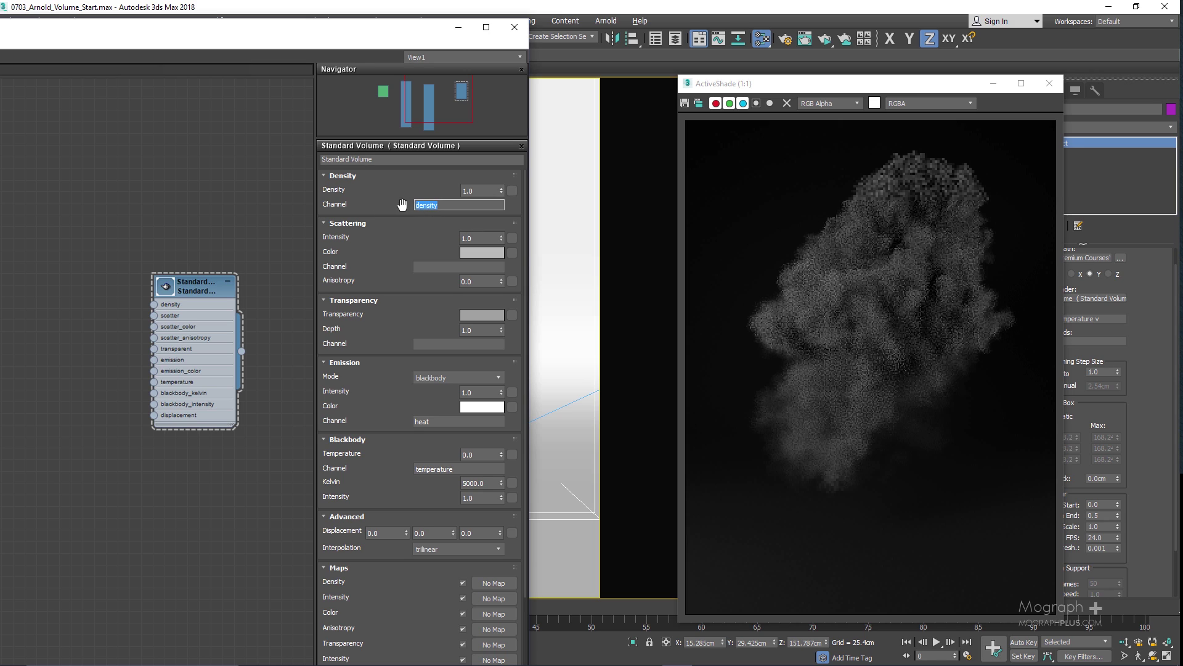
{"action": "left_click", "coordinate": [401, 215]}
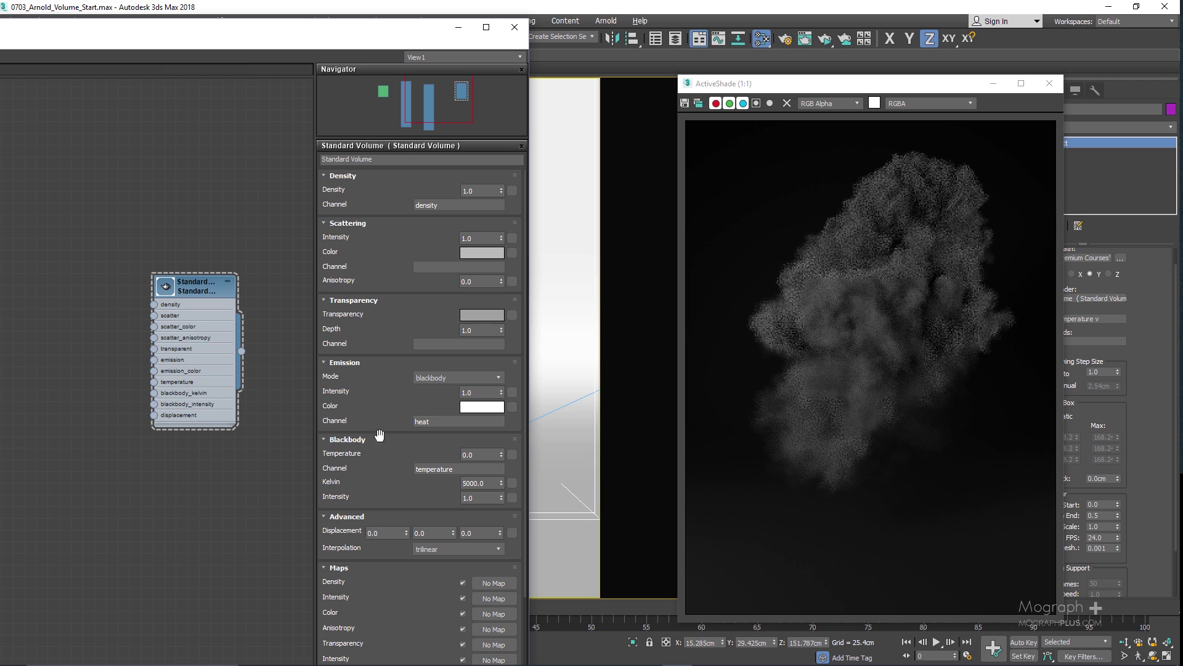
Try a Blackbody temperature of 1 on the shader and set it back to 0
{"action": "double_click", "coordinate": [475, 457]}
{"action": "type", "text": "1"}
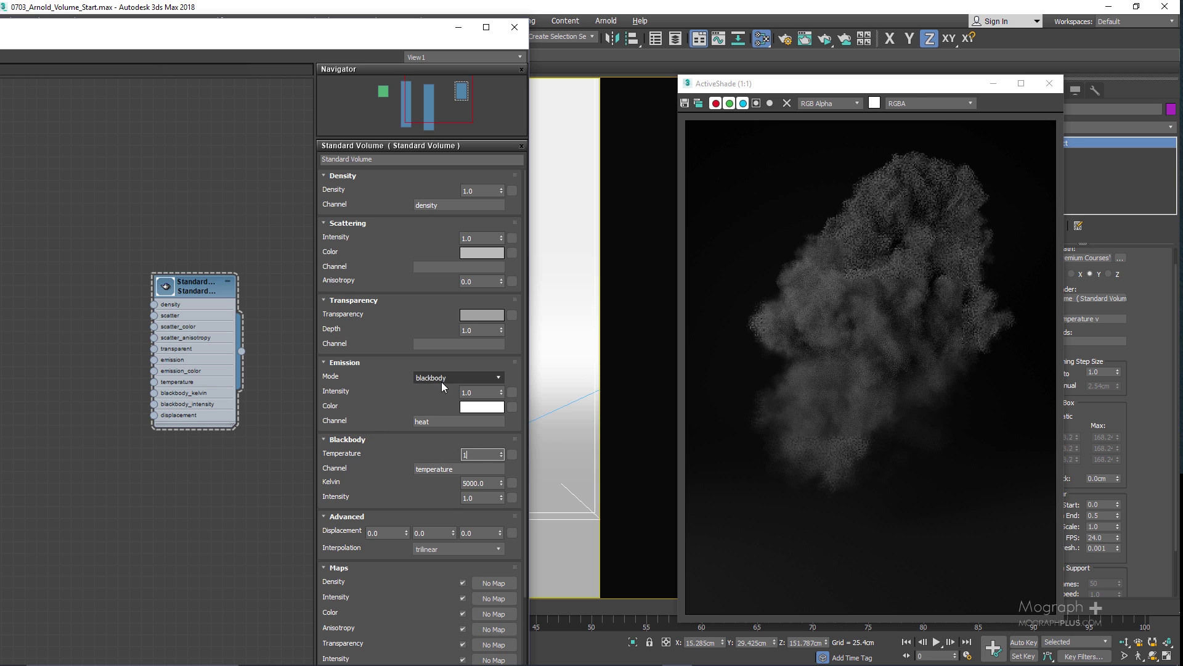
{"action": "key", "text": "Return"}
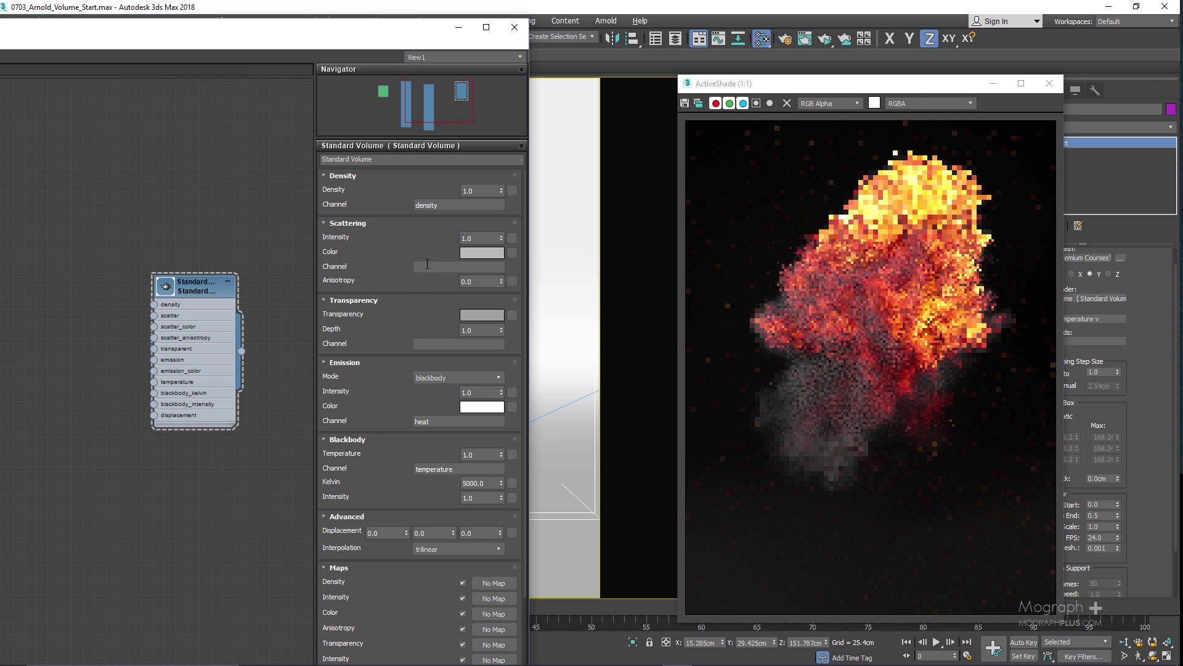
{"action": "double_click", "coordinate": [481, 456]}
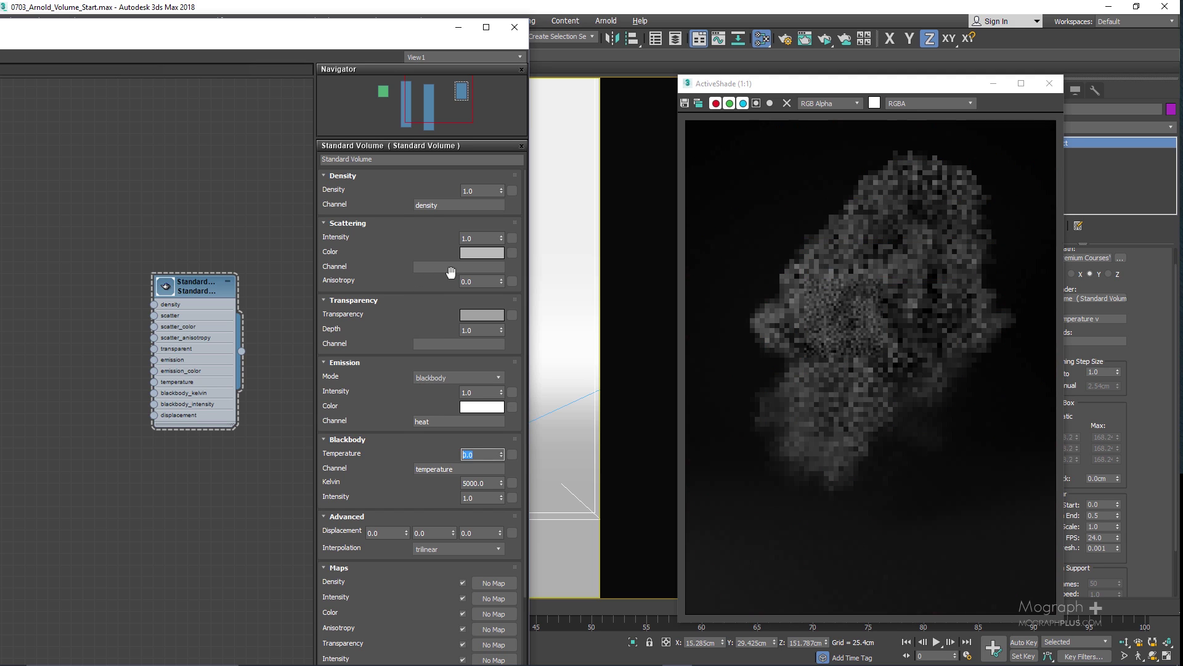
{"action": "left_click", "coordinate": [363, 277]}
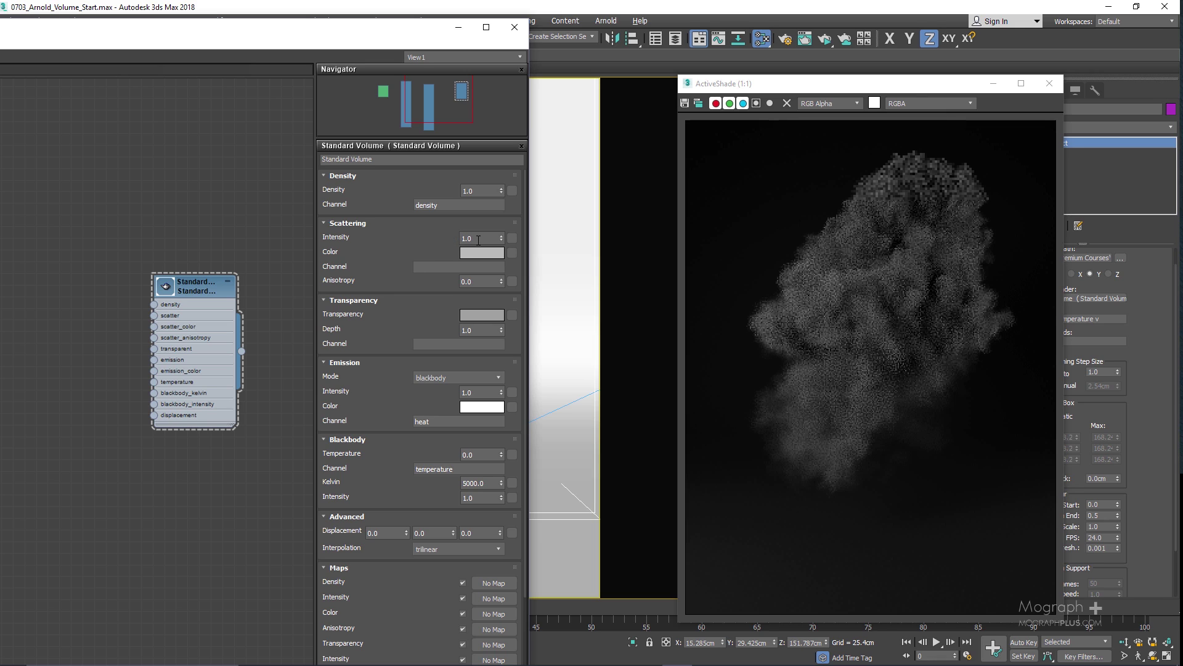
Set the Scattering intensity to 1, try teal, purple, green and saturated pink scattering colors, and cancel the color change
{"action": "type", "text": "1"}
{"action": "key", "text": "Return"}
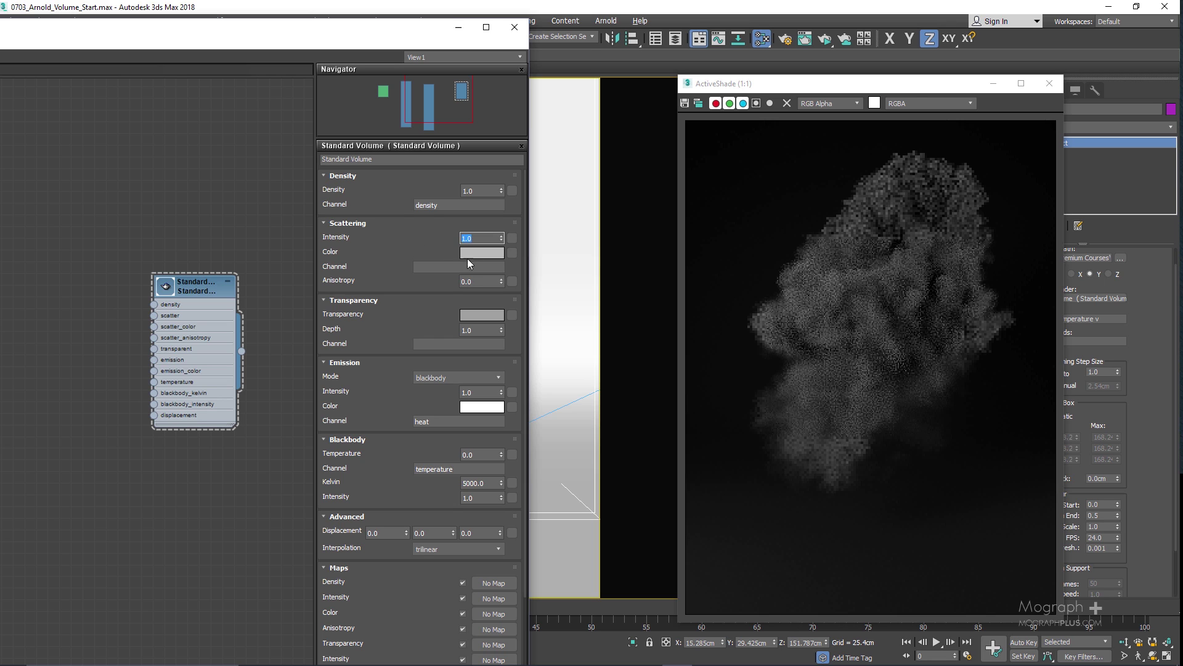
{"action": "left_click", "coordinate": [483, 251]}
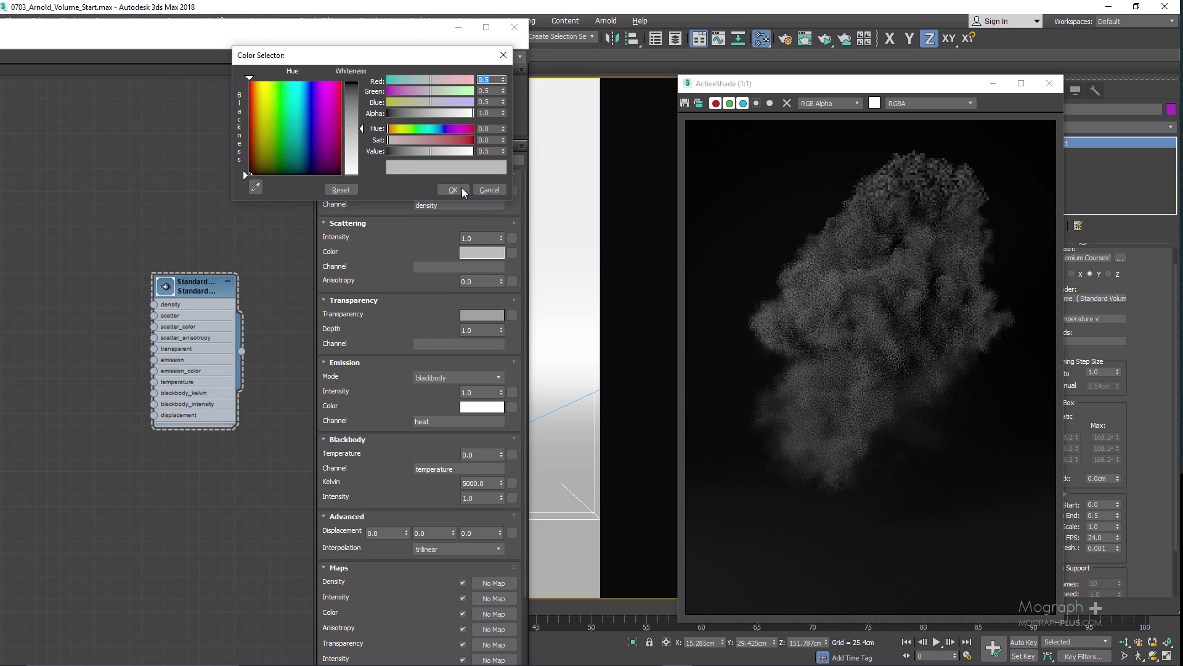
{"action": "mouse_move", "coordinate": [441, 152]}
{"action": "left_mouse_down"}
{"action": "mouse_move", "coordinate": [475, 154]}
{"action": "mouse_move", "coordinate": [449, 129]}
{"action": "mouse_move", "coordinate": [423, 129]}
{"action": "mouse_move", "coordinate": [461, 140]}
{"action": "left_mouse_up"}
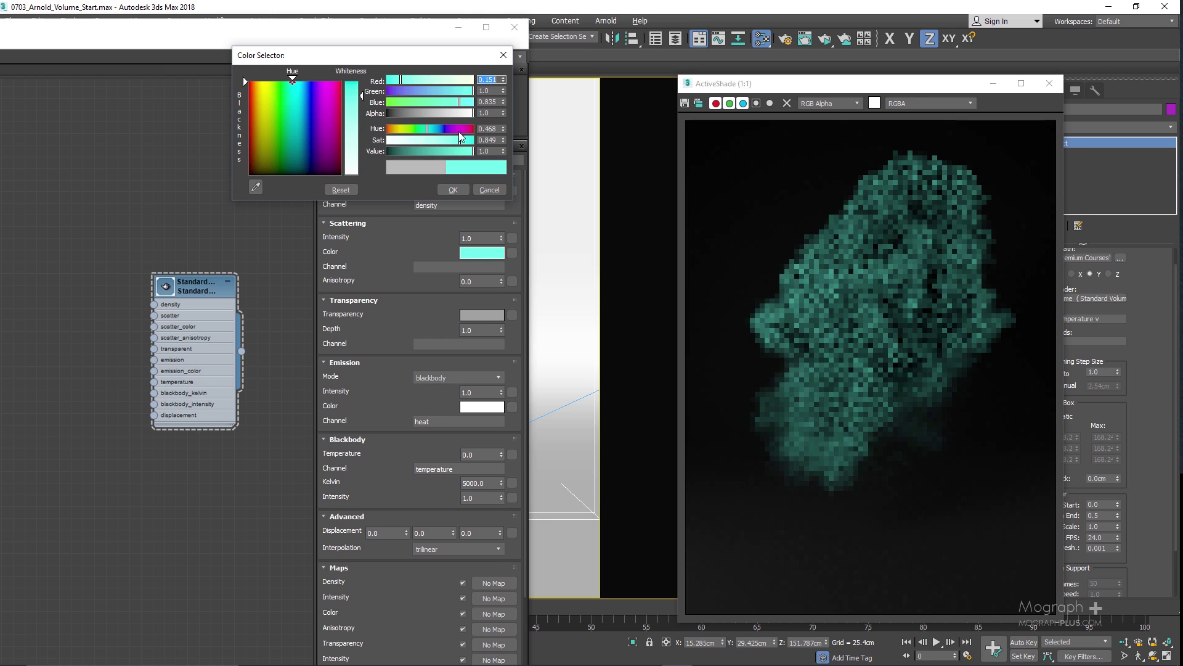
{"action": "left_click", "coordinate": [447, 130]}
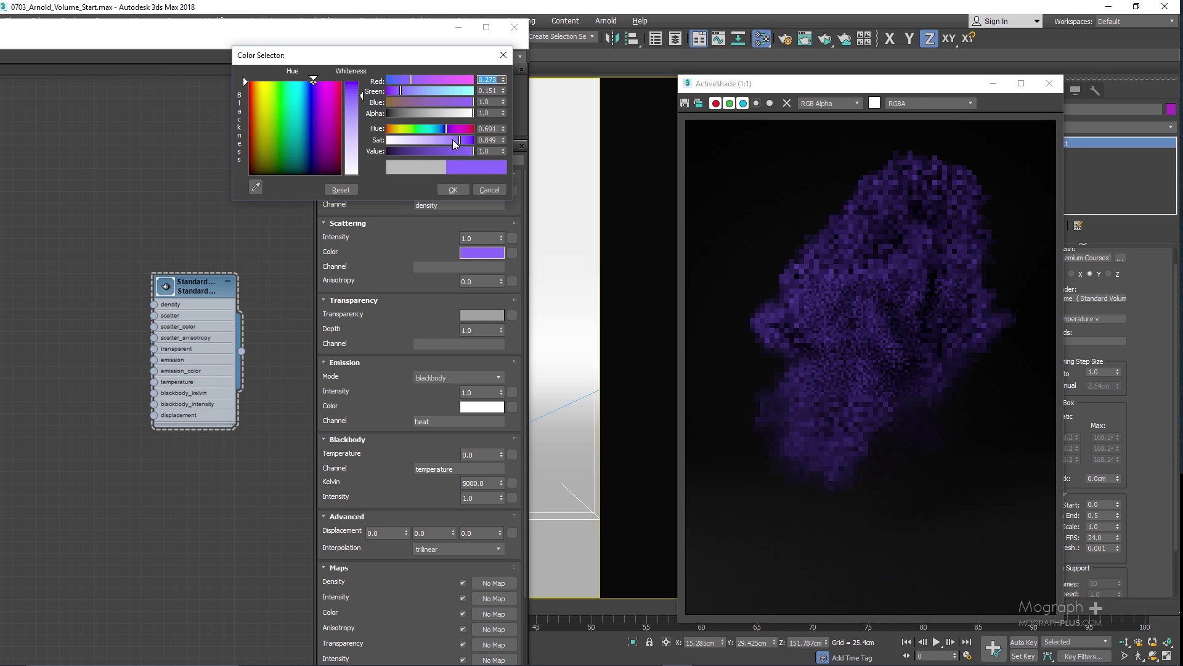
{"action": "left_click_drag", "start_coordinate": [457, 141], "coordinate": [439, 141]}
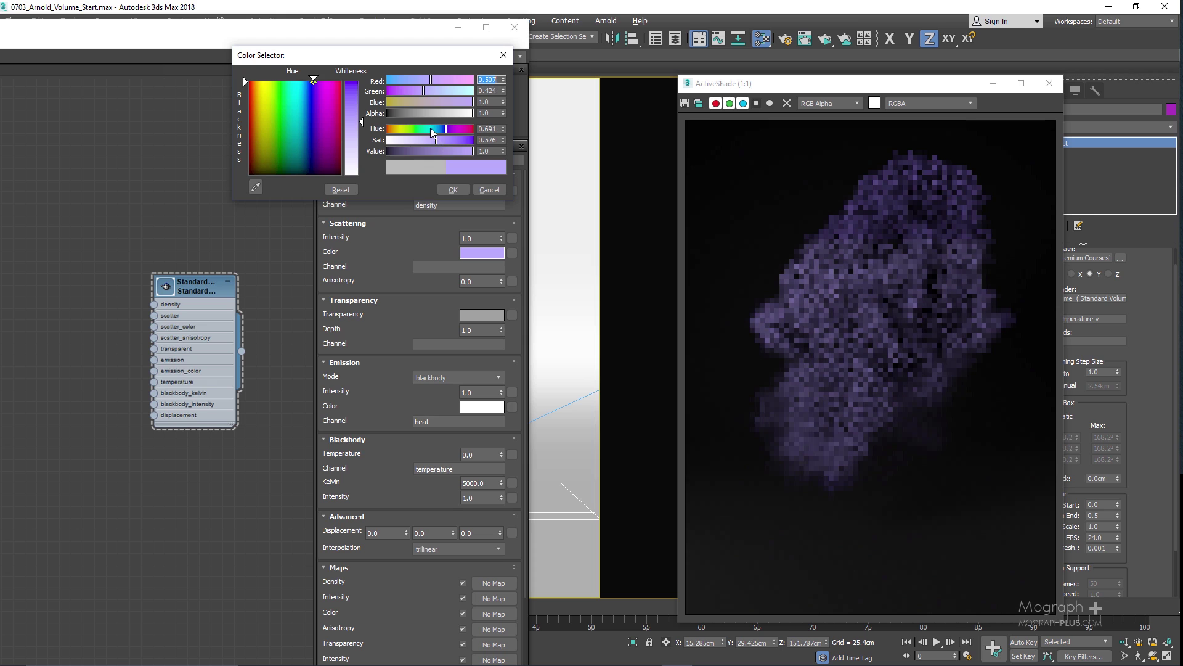
{"action": "left_click", "coordinate": [423, 130]}
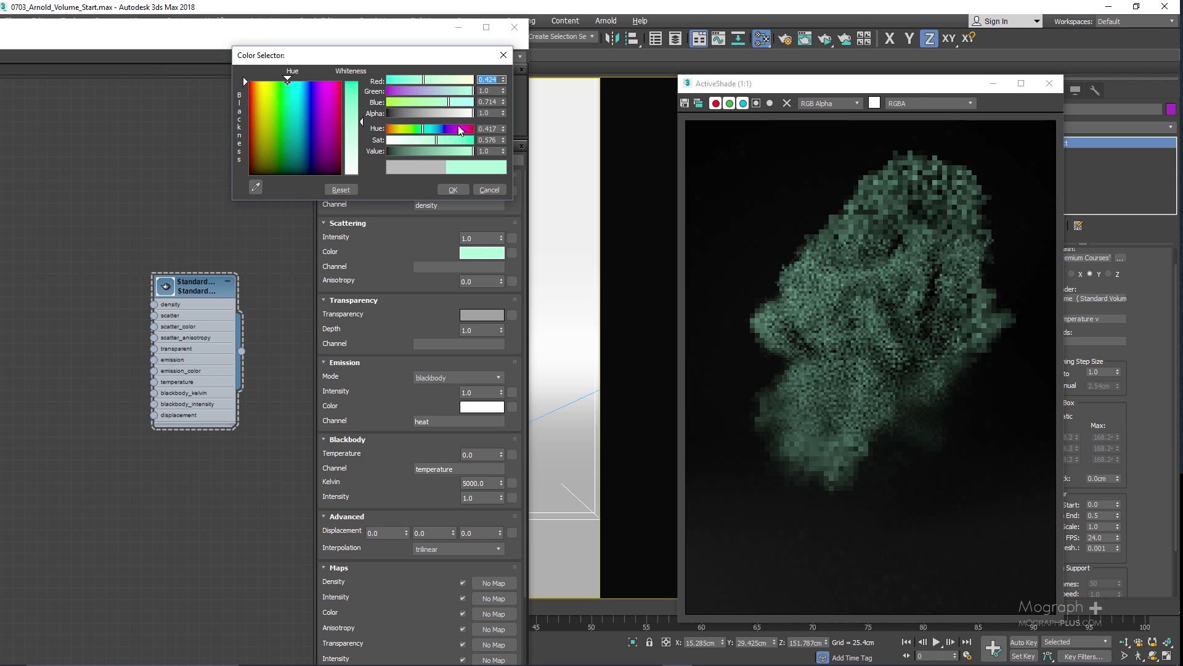
{"action": "left_click", "coordinate": [441, 128]}
{"action": "left_click", "coordinate": [469, 129]}
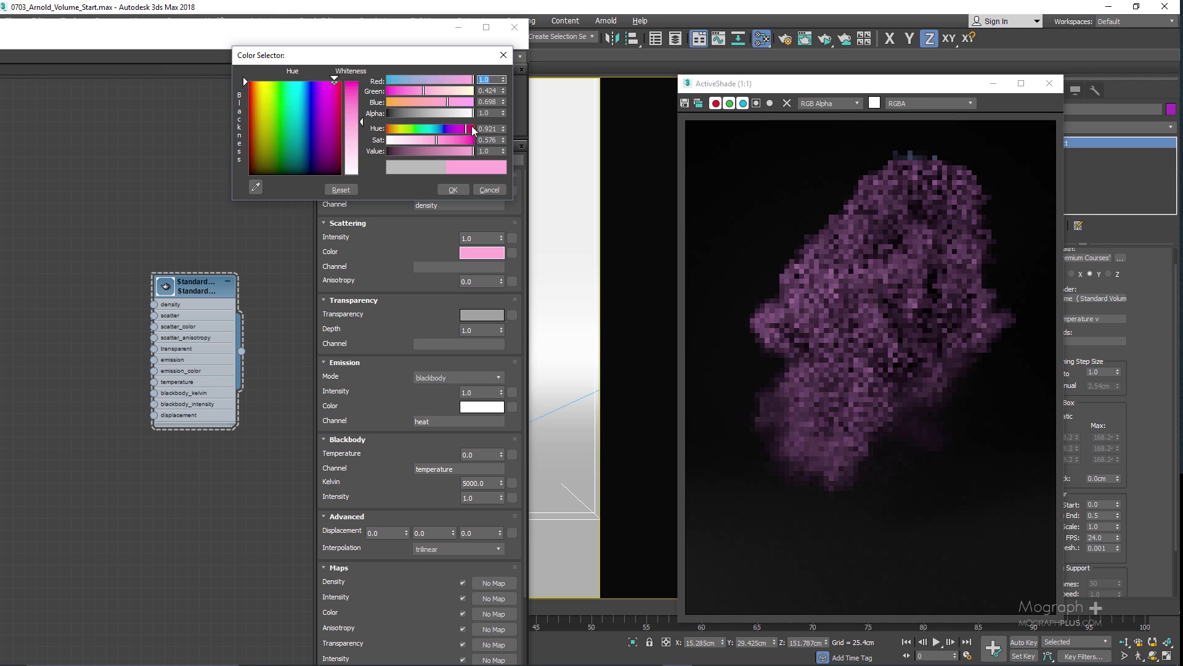
{"action": "left_click", "coordinate": [465, 140]}
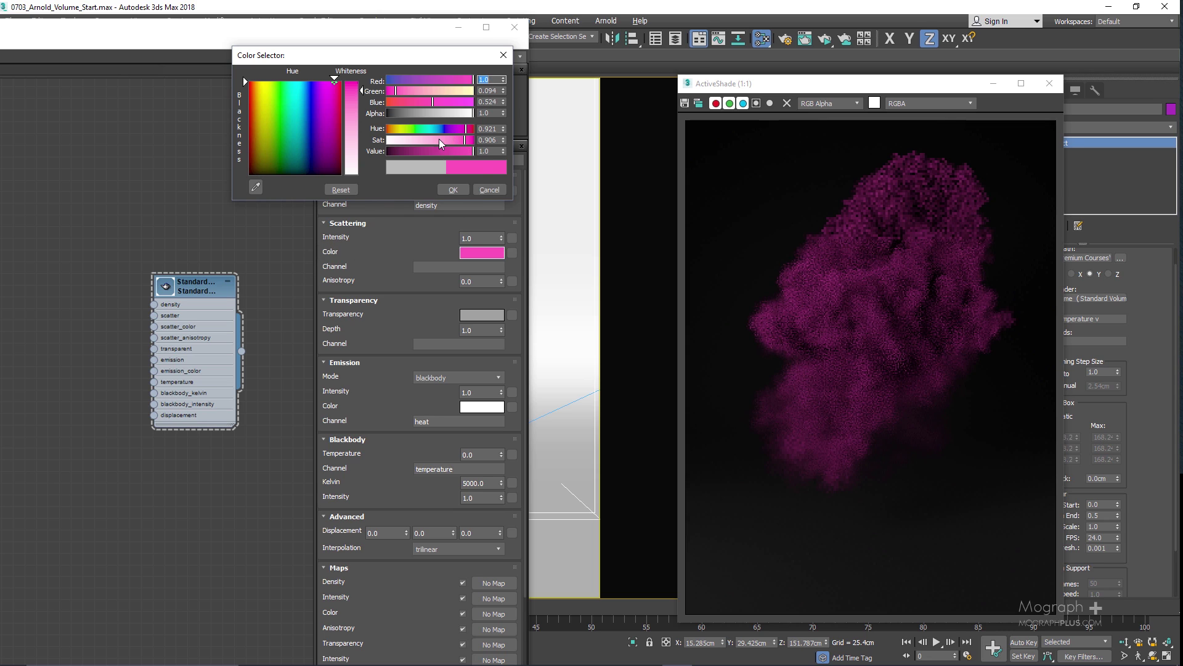
{"action": "left_click", "coordinate": [488, 189]}
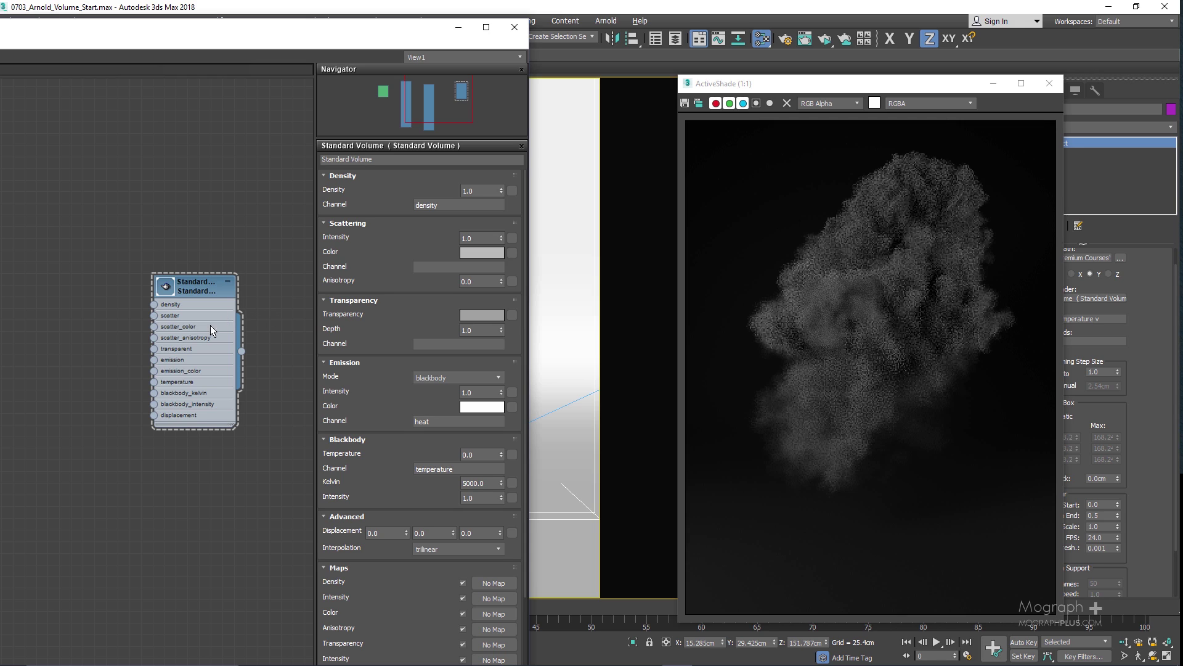
Try a dark magenta Transparency color and a near-white one with value 0.928, cancelling both changes
{"action": "left_click", "coordinate": [482, 316]}
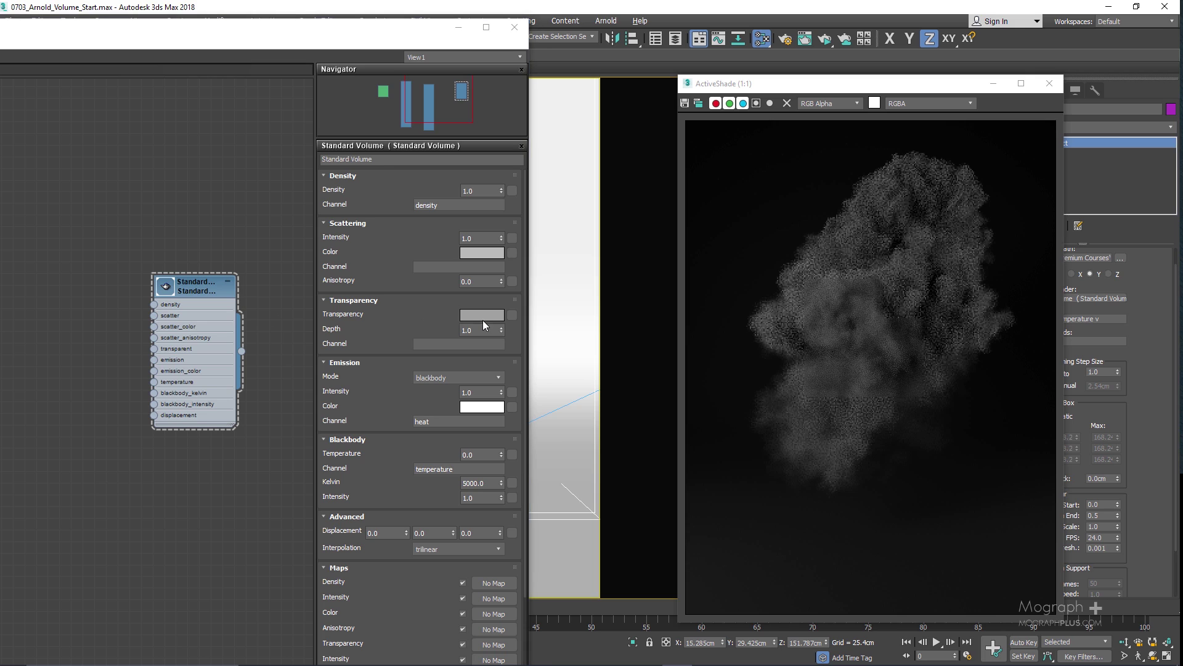
{"action": "mouse_move", "coordinate": [460, 130]}
{"action": "left_mouse_down"}
{"action": "mouse_move", "coordinate": [443, 131]}
{"action": "mouse_move", "coordinate": [465, 134]}
{"action": "left_mouse_up"}
{"action": "left_click", "coordinate": [465, 140]}
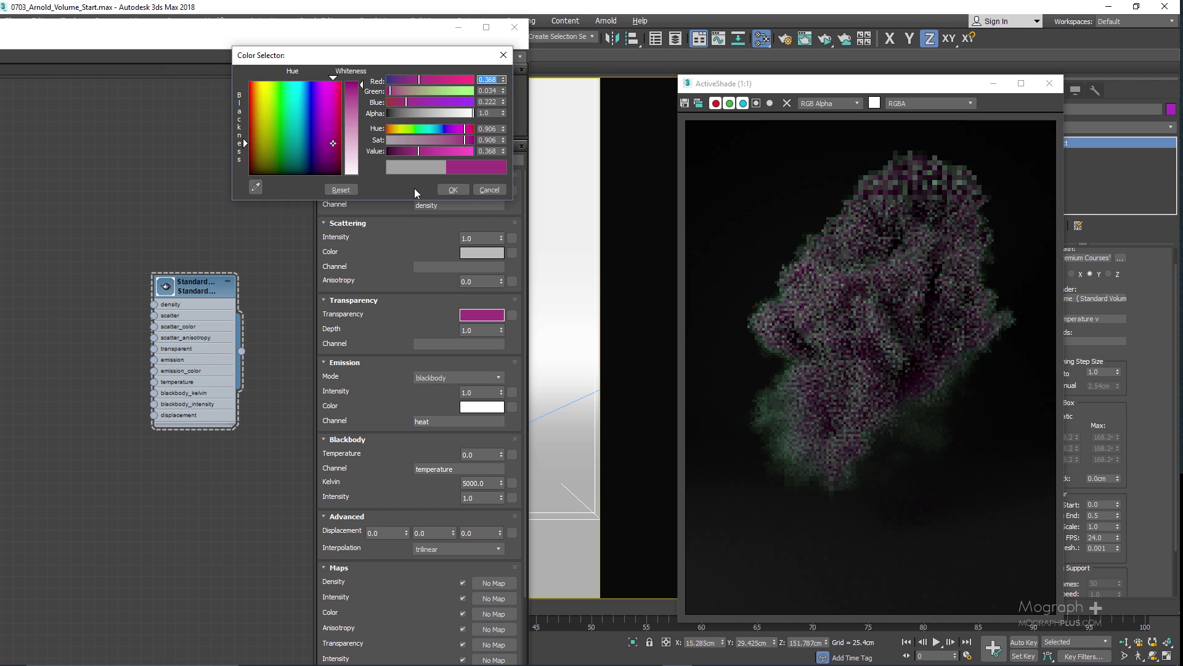
{"action": "left_click", "coordinate": [486, 191]}
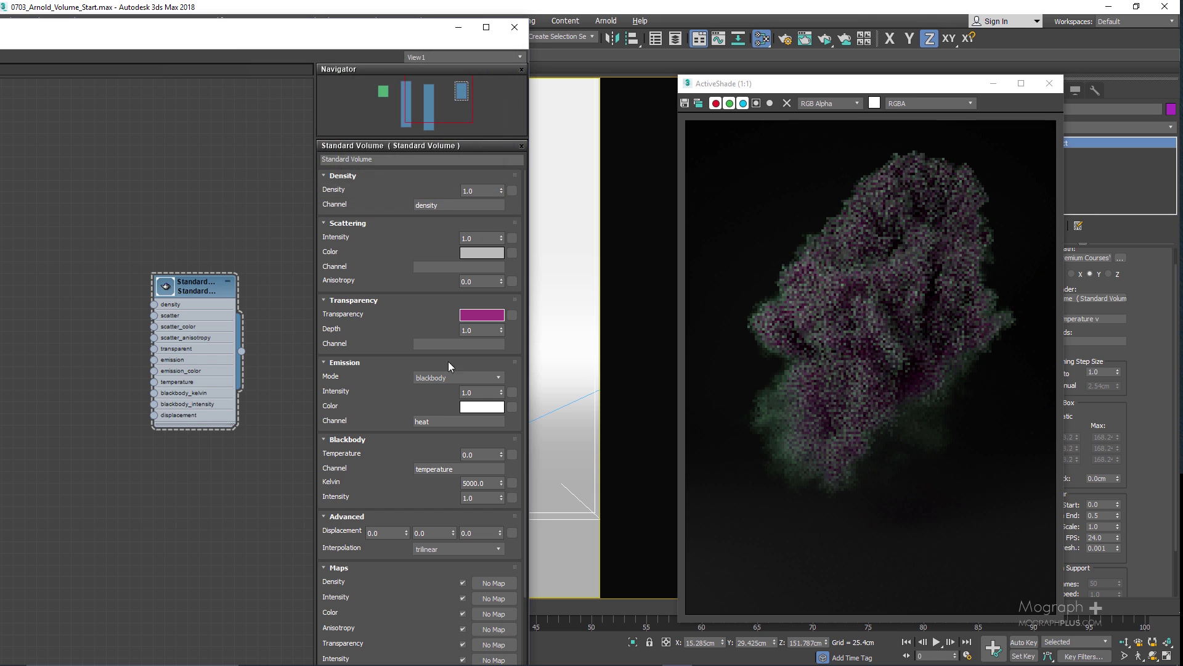
{"action": "left_click", "coordinate": [481, 314]}
{"action": "left_click_drag", "start_coordinate": [407, 150], "coordinate": [464, 154]}
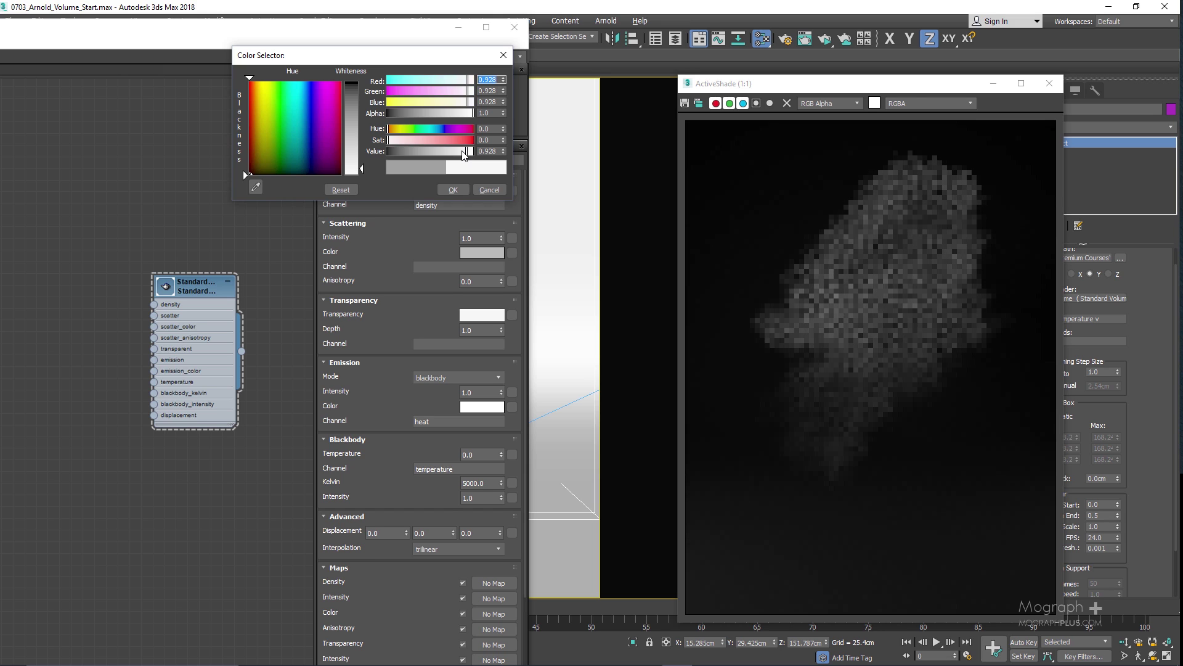
{"action": "left_click", "coordinate": [490, 189]}
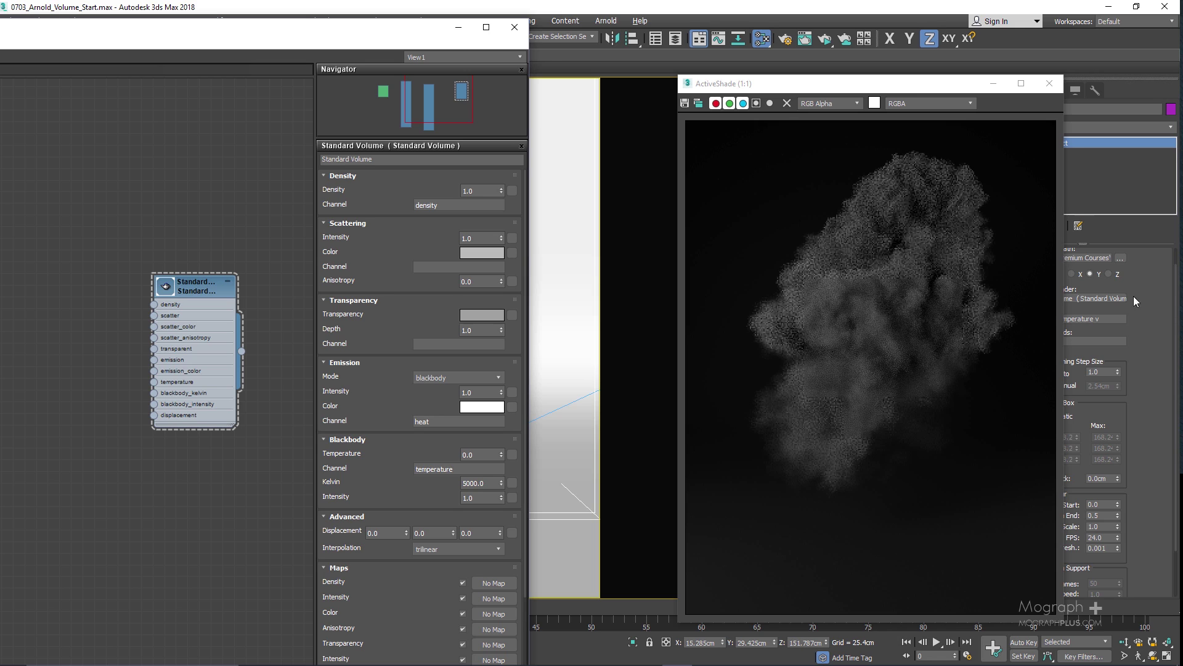
Examine the available Emission modes and the emission channel name without changing either
{"action": "left_click", "coordinate": [427, 377]}
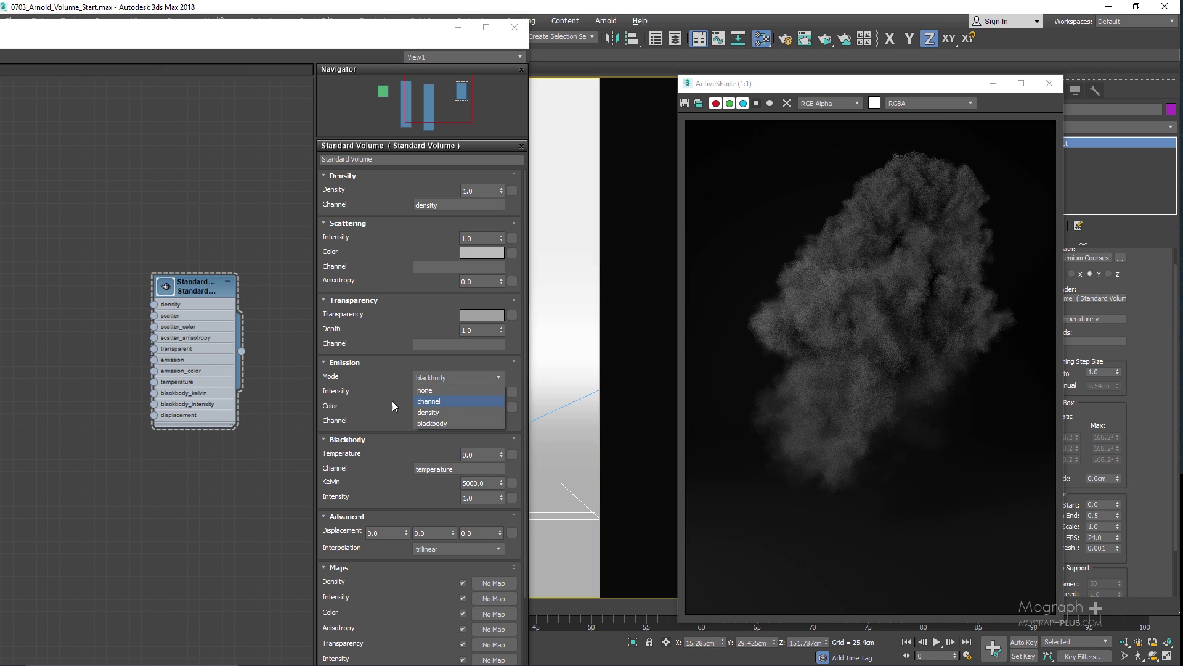
{"action": "left_click", "coordinate": [359, 411]}
{"action": "double_click", "coordinate": [426, 422]}
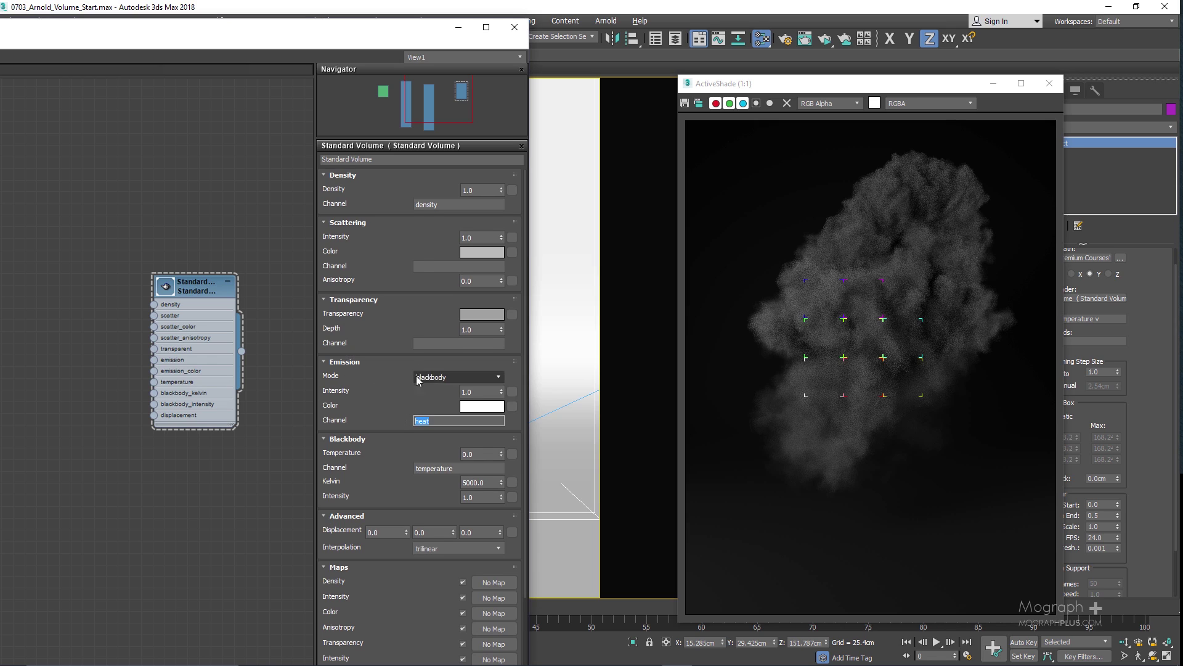
Set the Blackbody temperature to 1
{"action": "double_click", "coordinate": [486, 455]}
{"action": "type", "text": "1"}
{"action": "key", "text": "Return"}
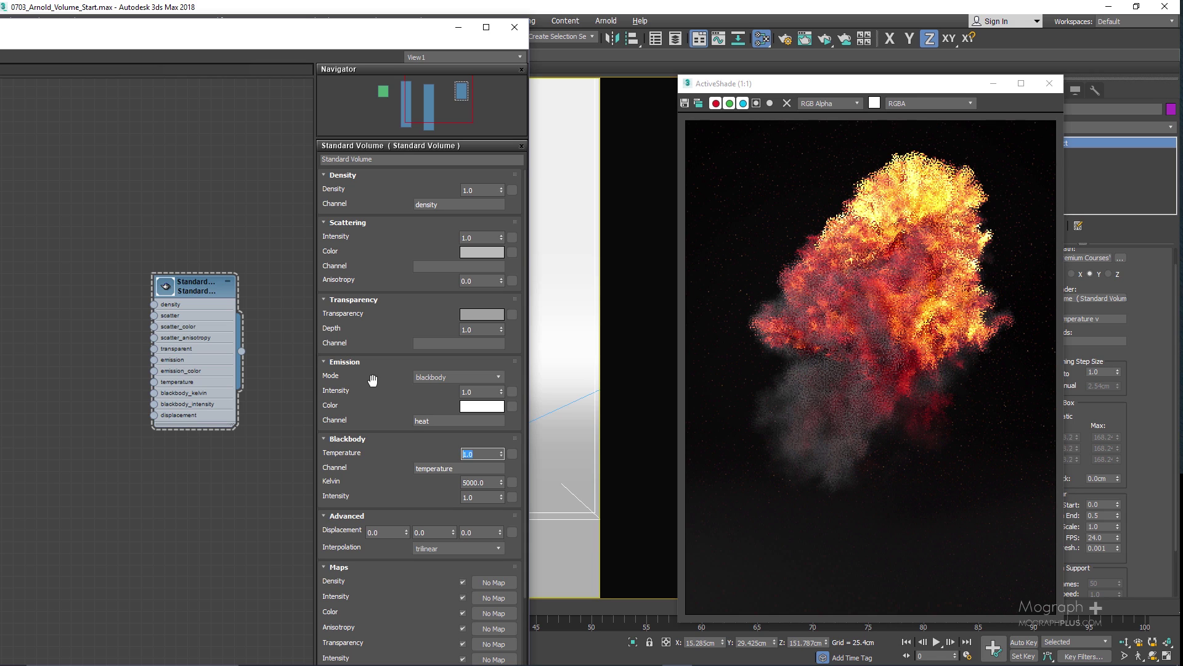
Try the Emission intensity at 0.1 and 2, and return it to 1
{"action": "double_click", "coordinate": [480, 392]}
{"action": "type", "text": "0.1"}
{"action": "key", "text": "Return"}
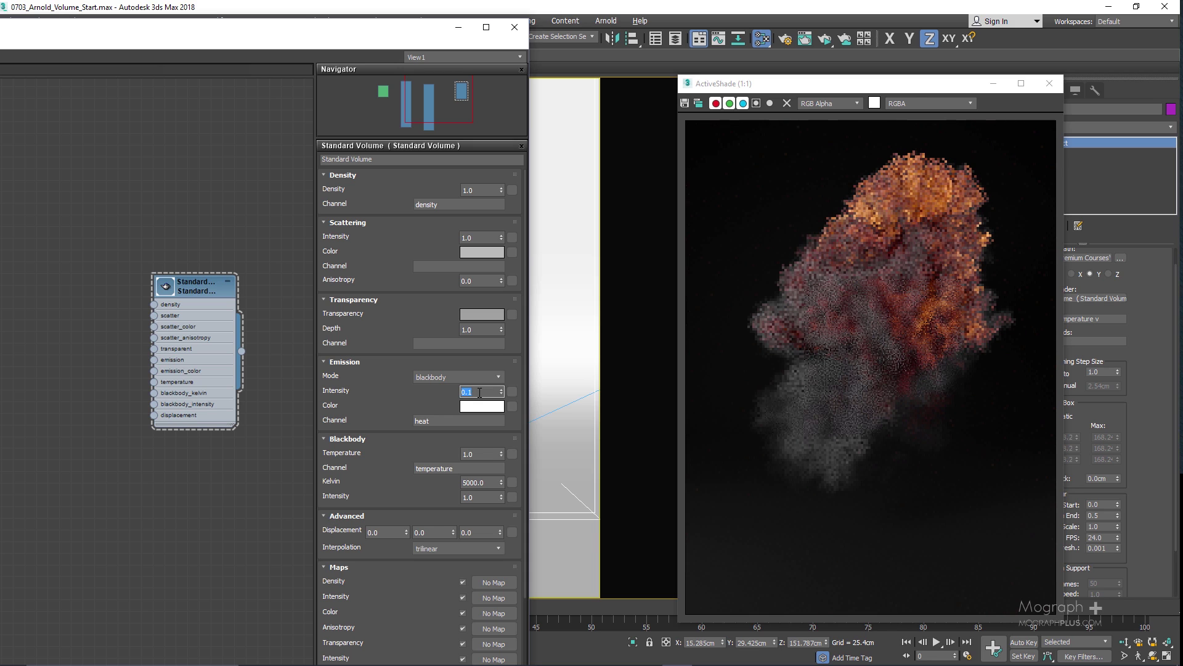
{"action": "type", "text": "2"}
{"action": "key", "text": "Return"}
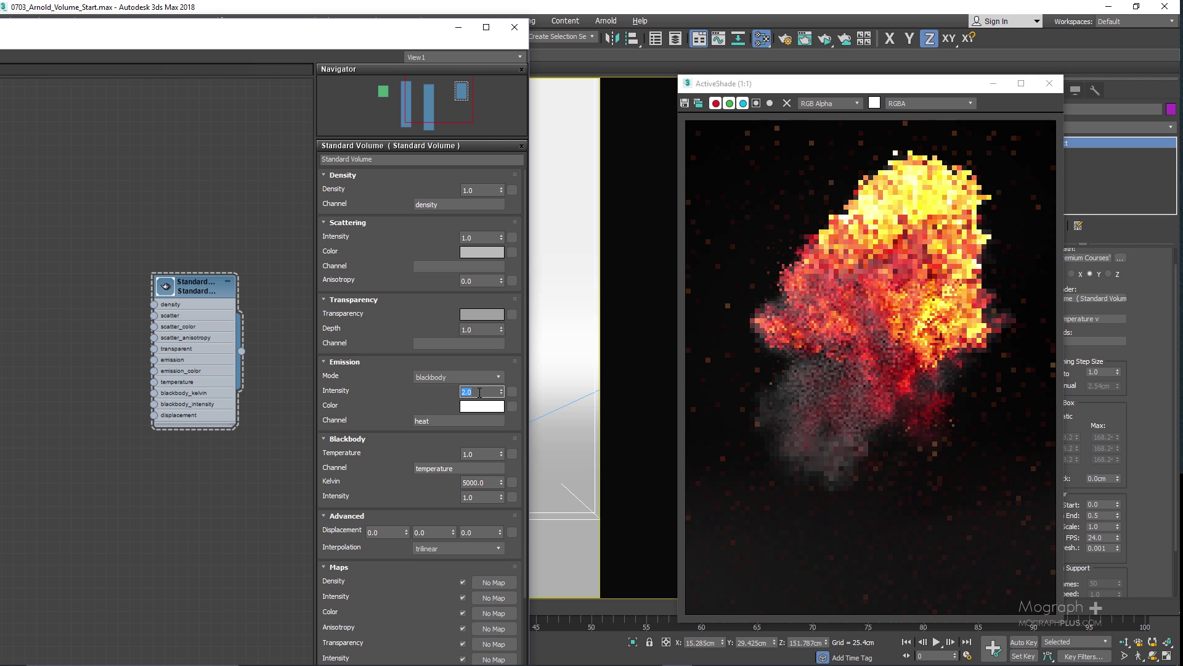
{"action": "type", "text": "1"}
{"action": "key", "text": "Return"}
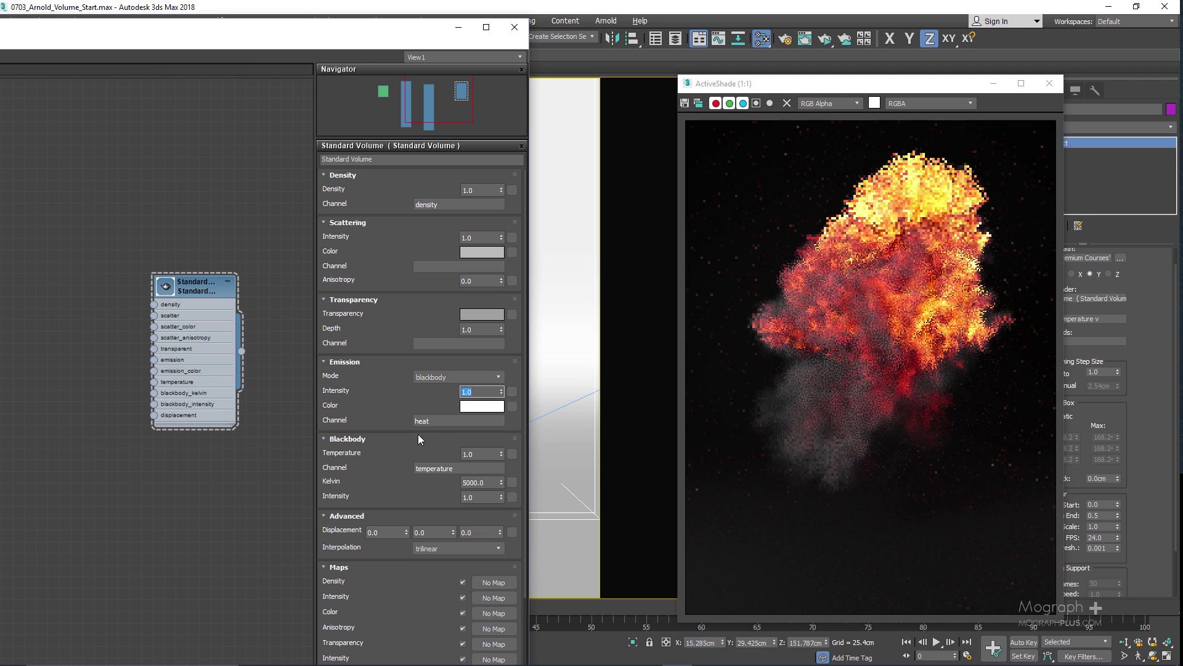
Try a light blue and a pink Emission color, cancelling the change
{"action": "left_click", "coordinate": [484, 406]}
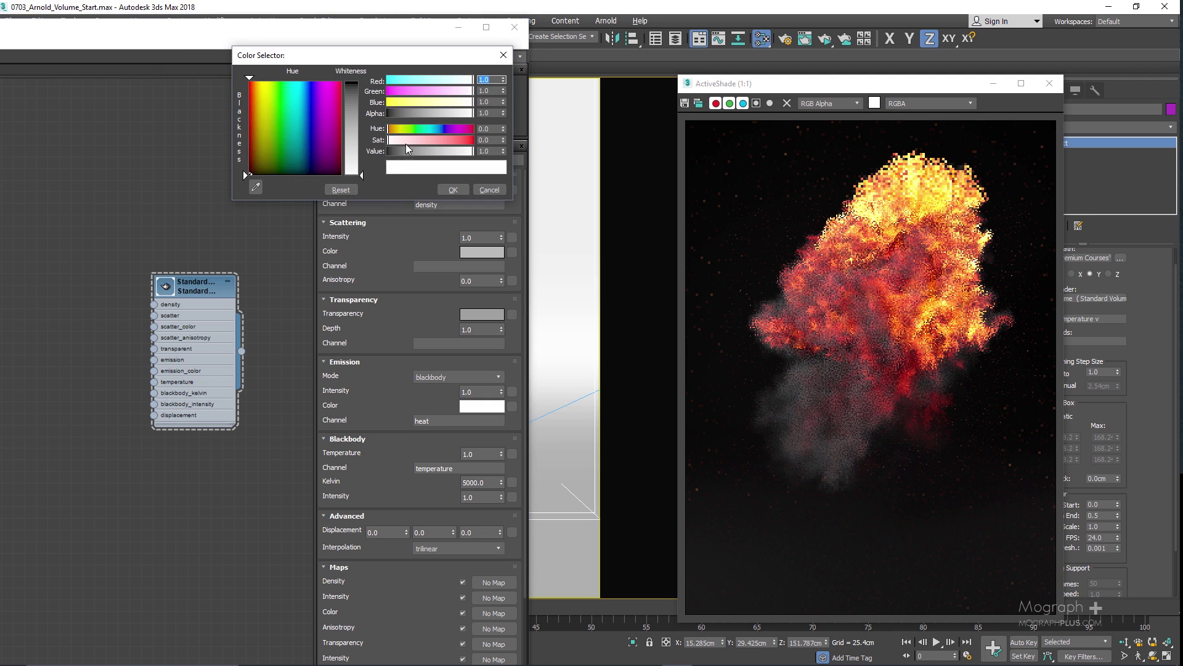
{"action": "left_click_drag", "start_coordinate": [428, 128], "coordinate": [446, 133]}
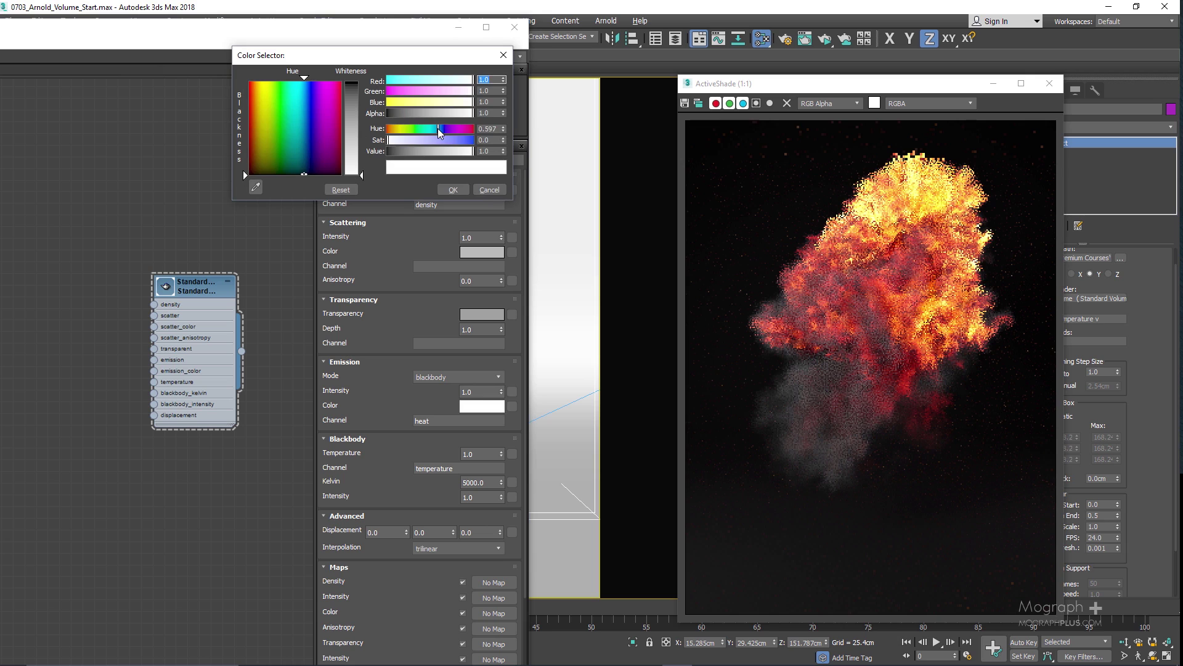
{"action": "left_click", "coordinate": [465, 141]}
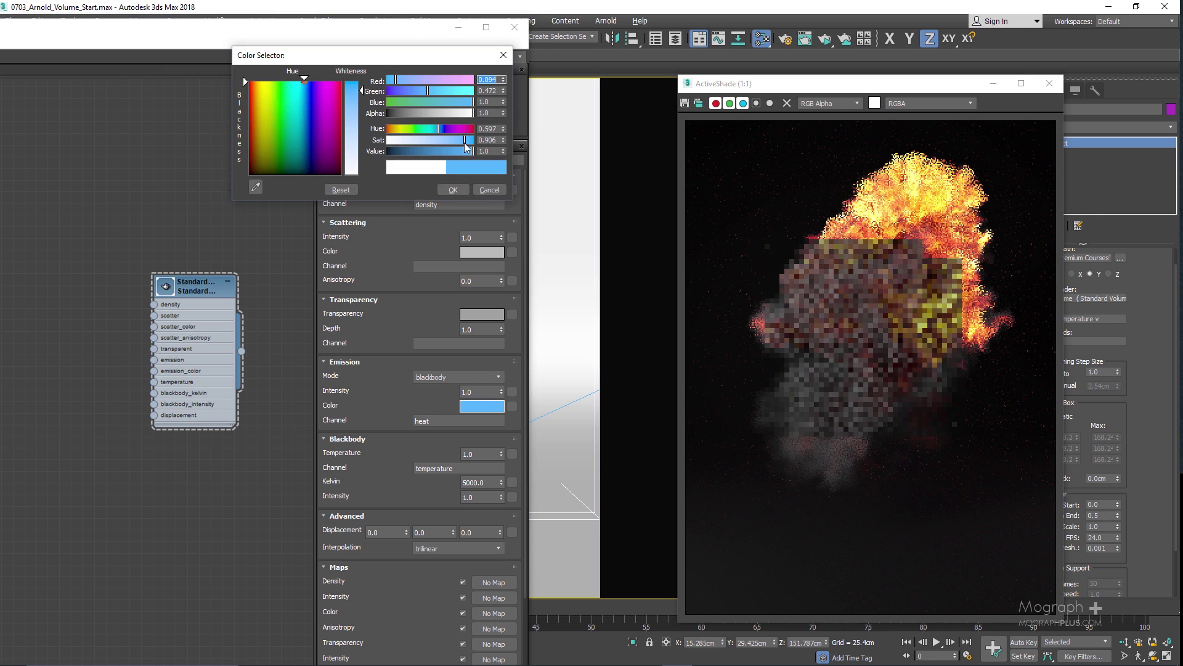
{"action": "mouse_move", "coordinate": [465, 142]}
{"action": "left_mouse_down"}
{"action": "mouse_move", "coordinate": [411, 128]}
{"action": "mouse_move", "coordinate": [457, 141]}
{"action": "mouse_move", "coordinate": [472, 128]}
{"action": "left_mouse_up"}
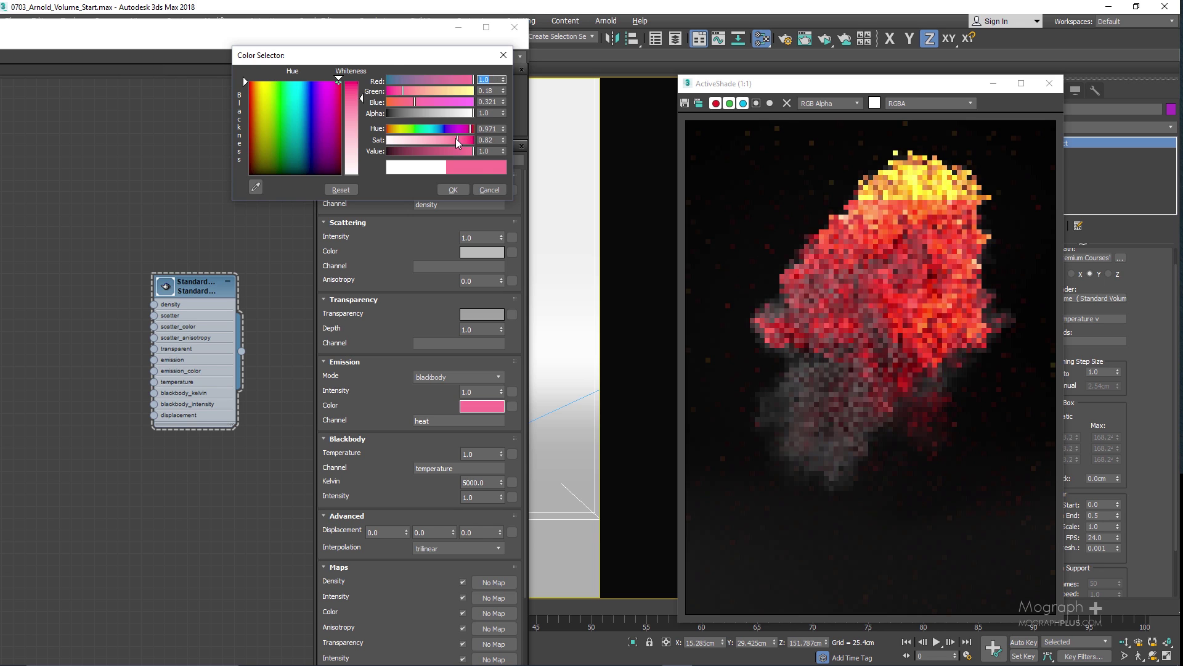
{"action": "left_click", "coordinate": [490, 190]}
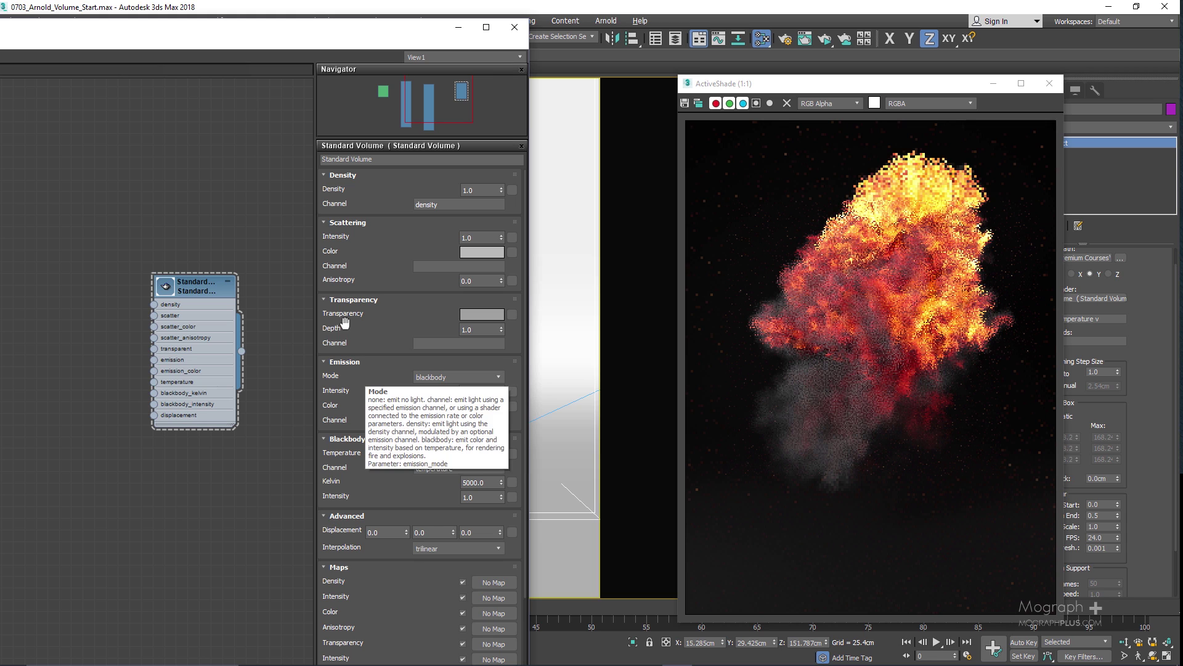
Try the Emission mode as channel and return it to blackbody
{"action": "left_click", "coordinate": [427, 379]}
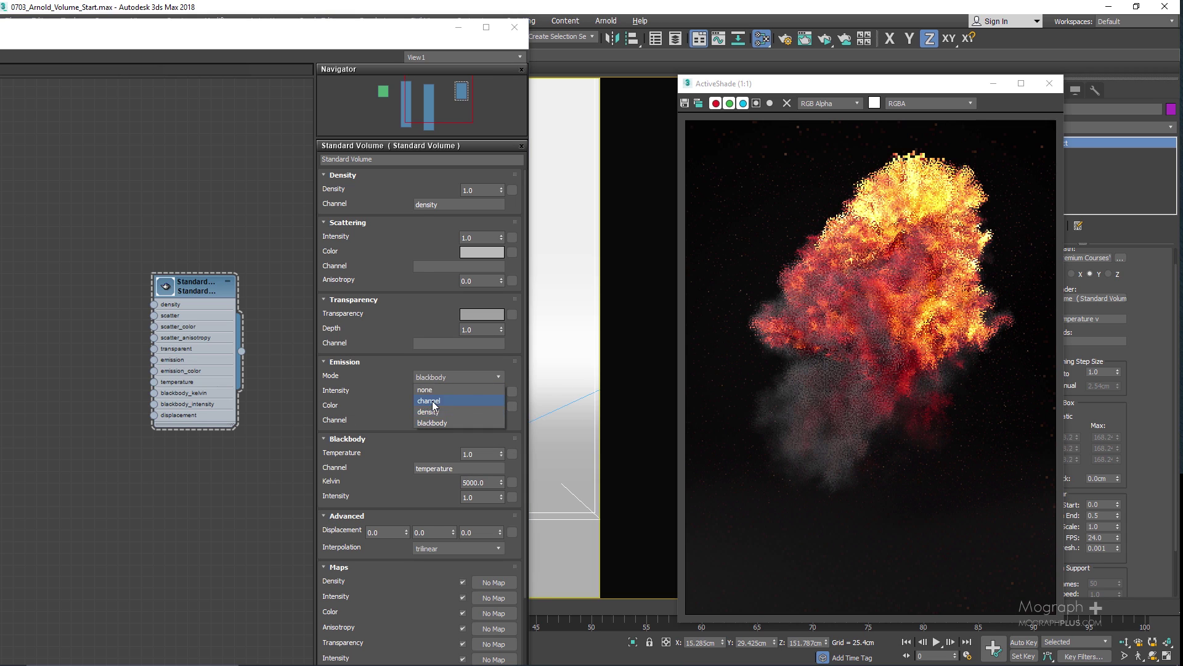
{"action": "left_click", "coordinate": [431, 400]}
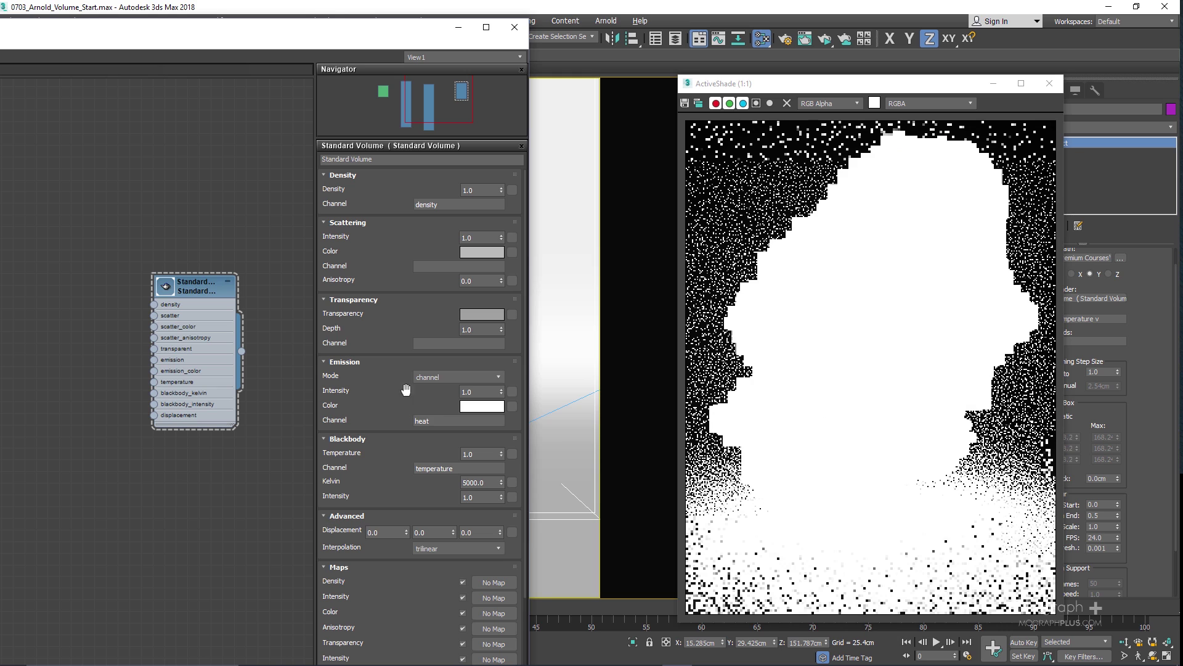
{"action": "left_click", "coordinate": [458, 376]}
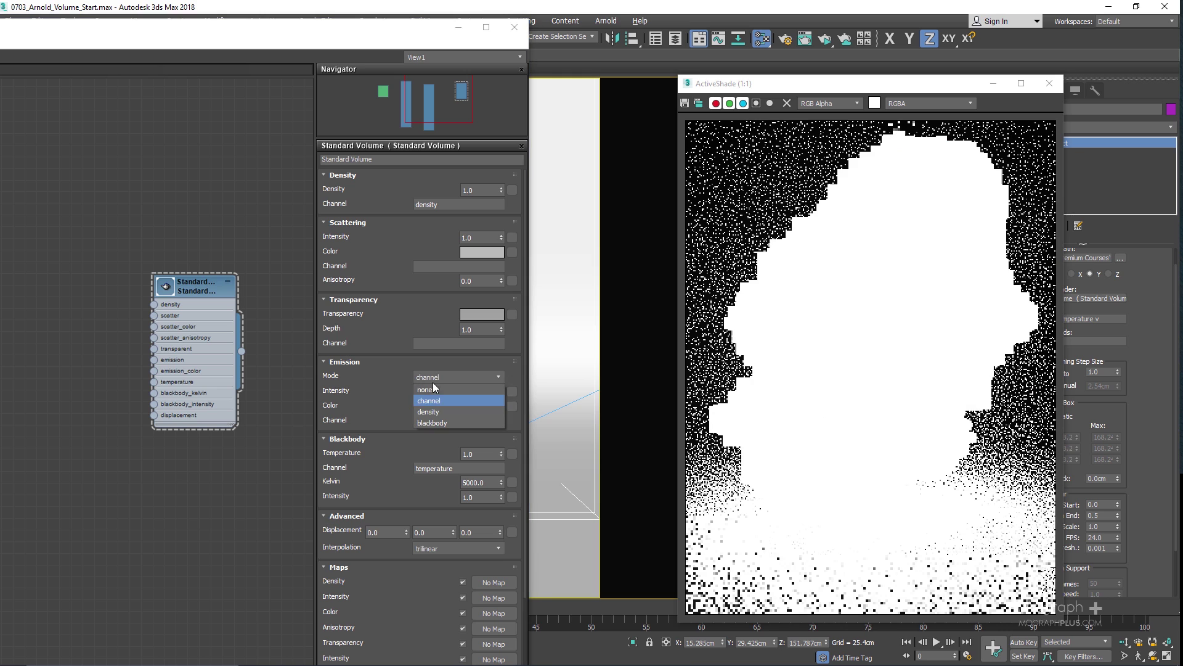
{"action": "left_click", "coordinate": [458, 423]}
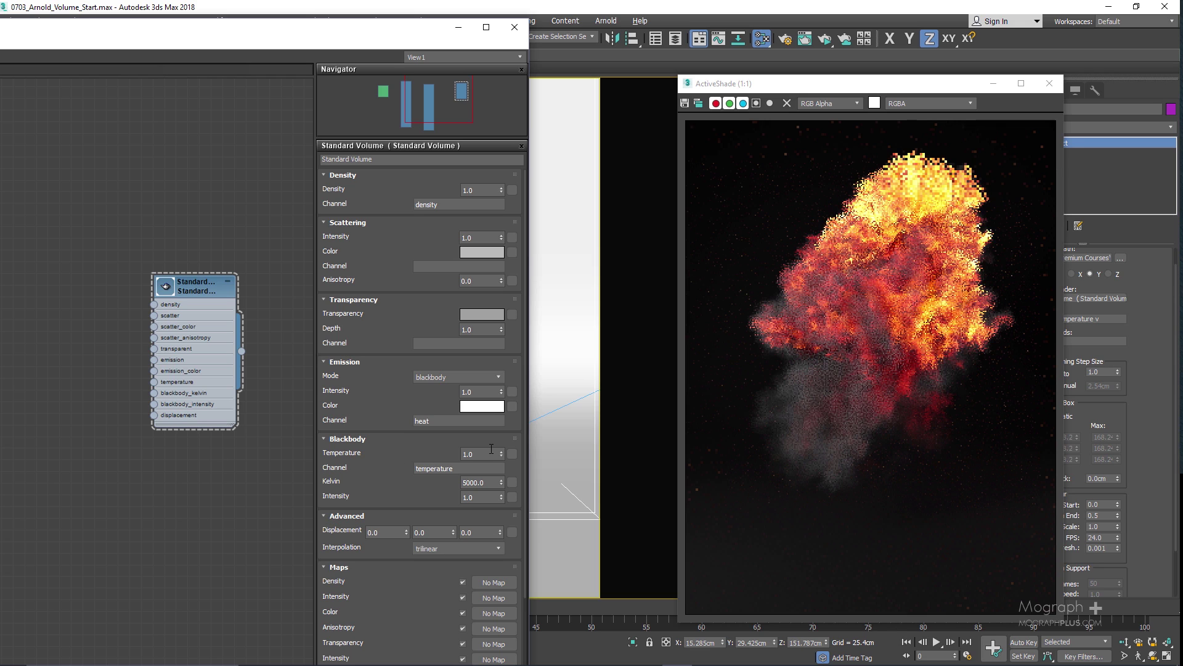
Try the Blackbody temperature at 0.1, 0.3, 3 and 0, and return it to 1
{"action": "double_click", "coordinate": [491, 452]}
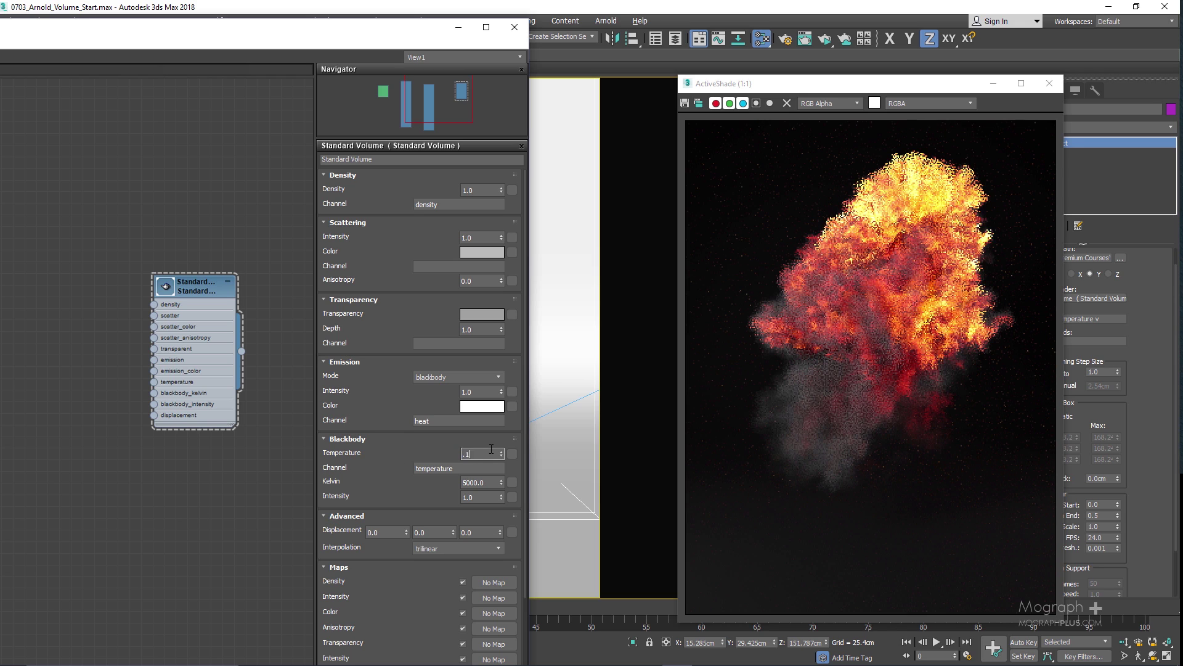
{"action": "type", "text": ".1"}
{"action": "key", "text": "BackSpace"}
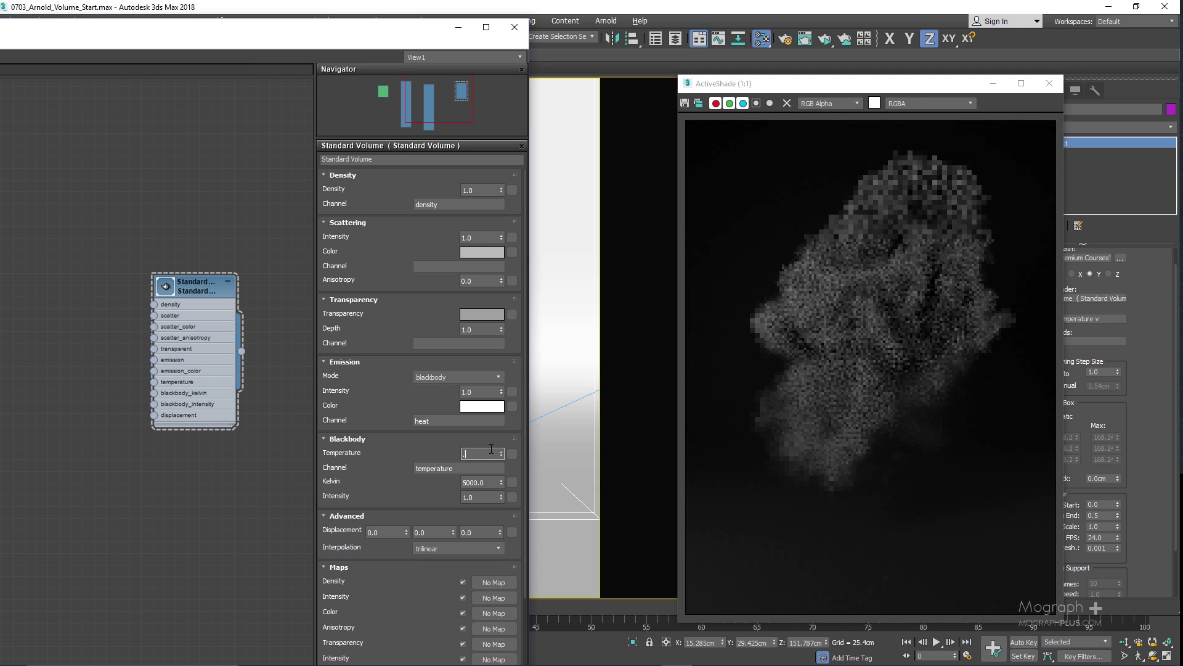
{"action": "type", "text": "3"}
{"action": "key", "text": "Return"}
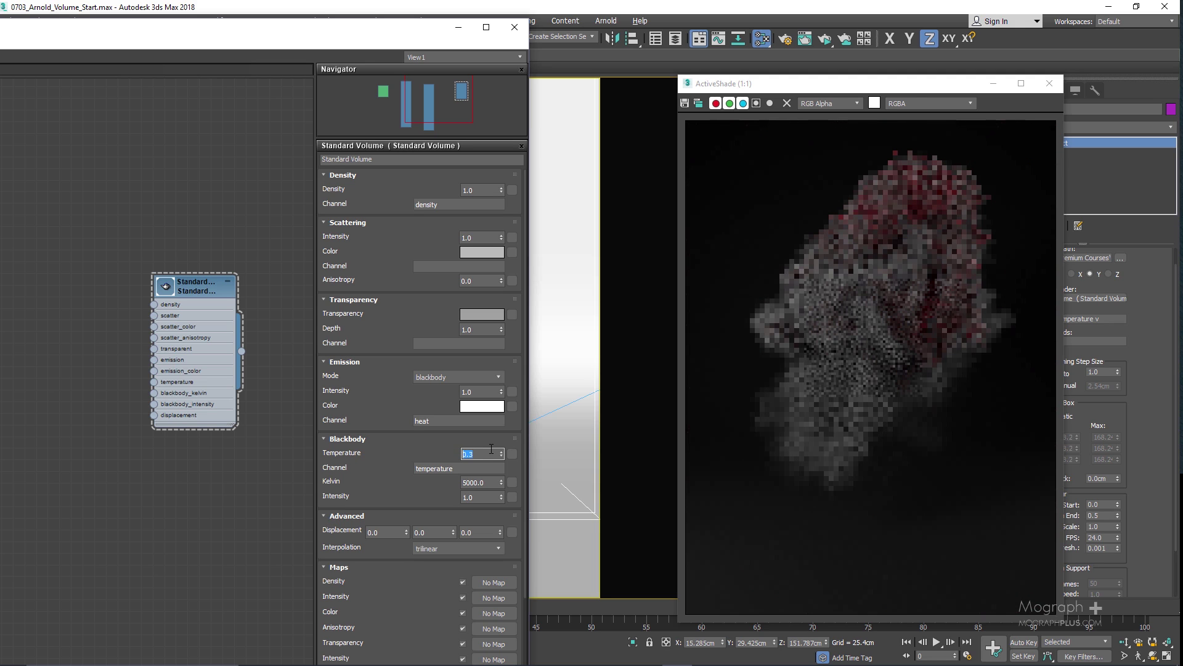
{"action": "type", "text": "2"}
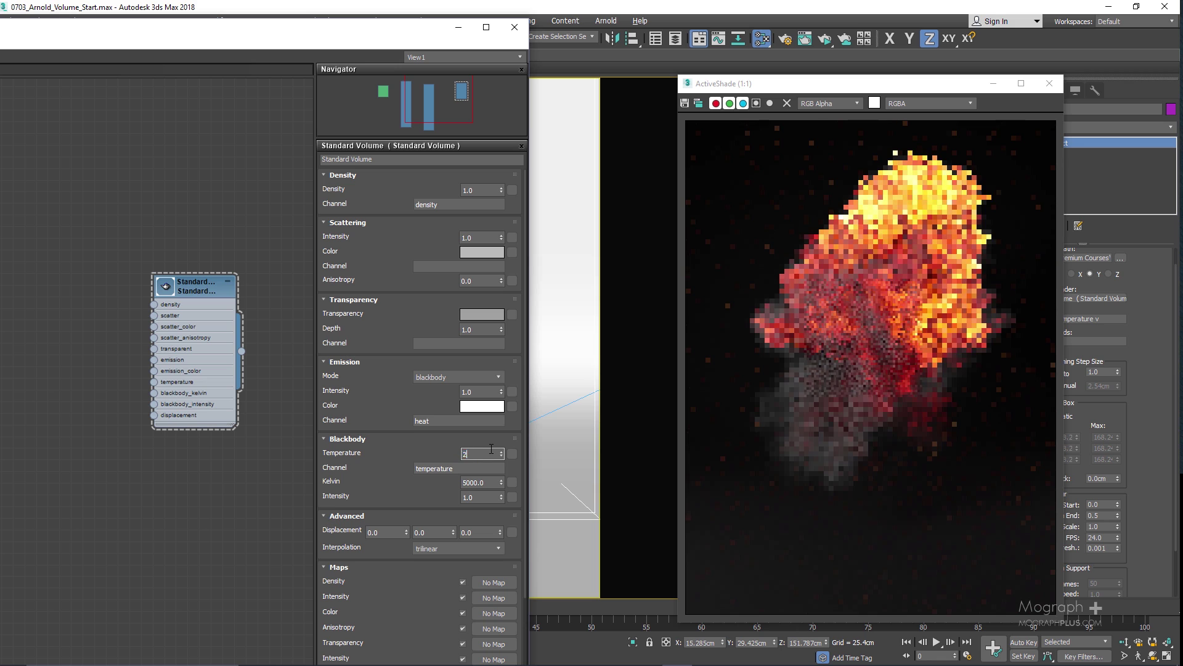
{"action": "key", "text": "Return"}
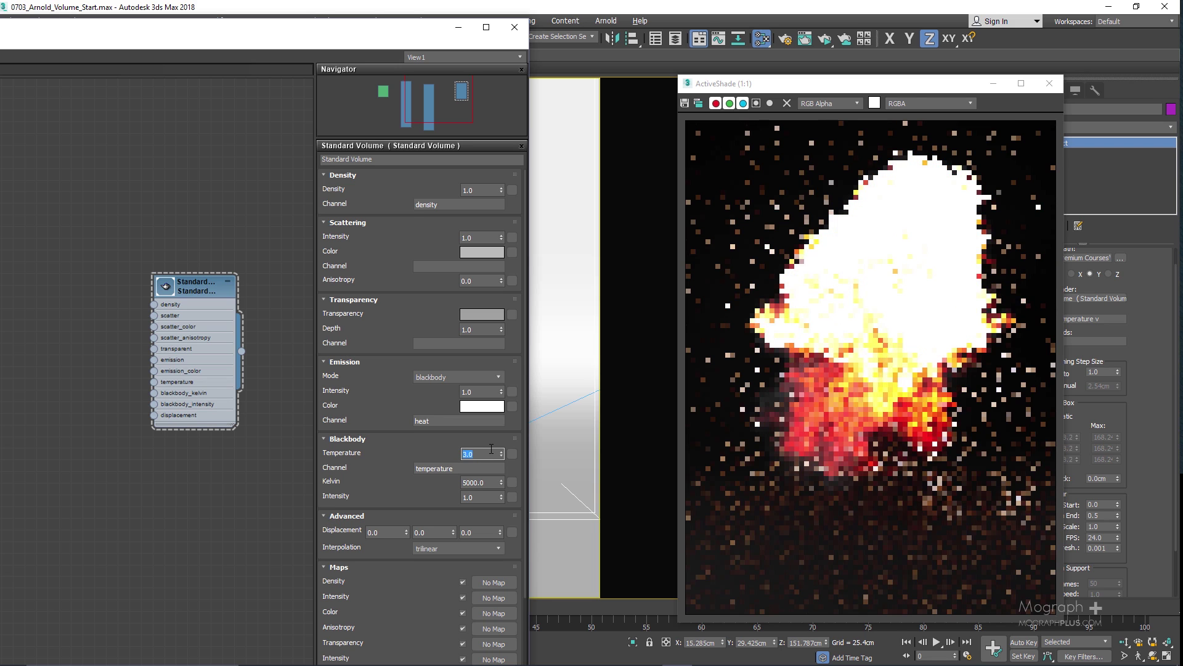
{"action": "type", "text": "0"}
{"action": "key", "text": "Return"}
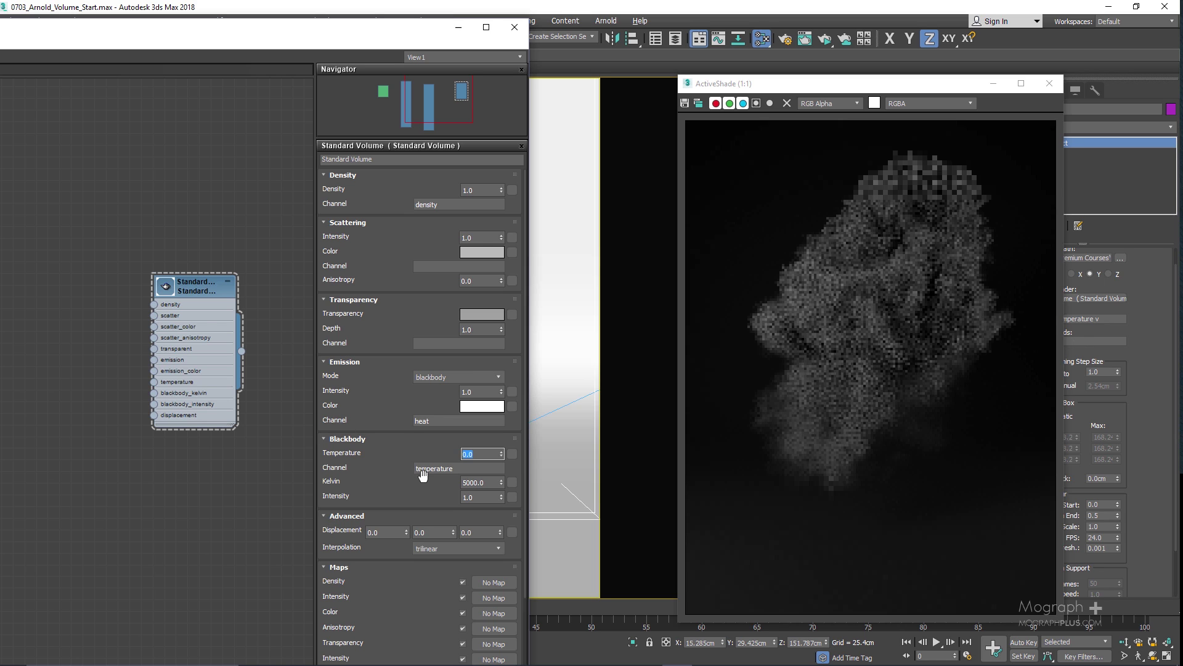
{"action": "left_click", "coordinate": [457, 472]}
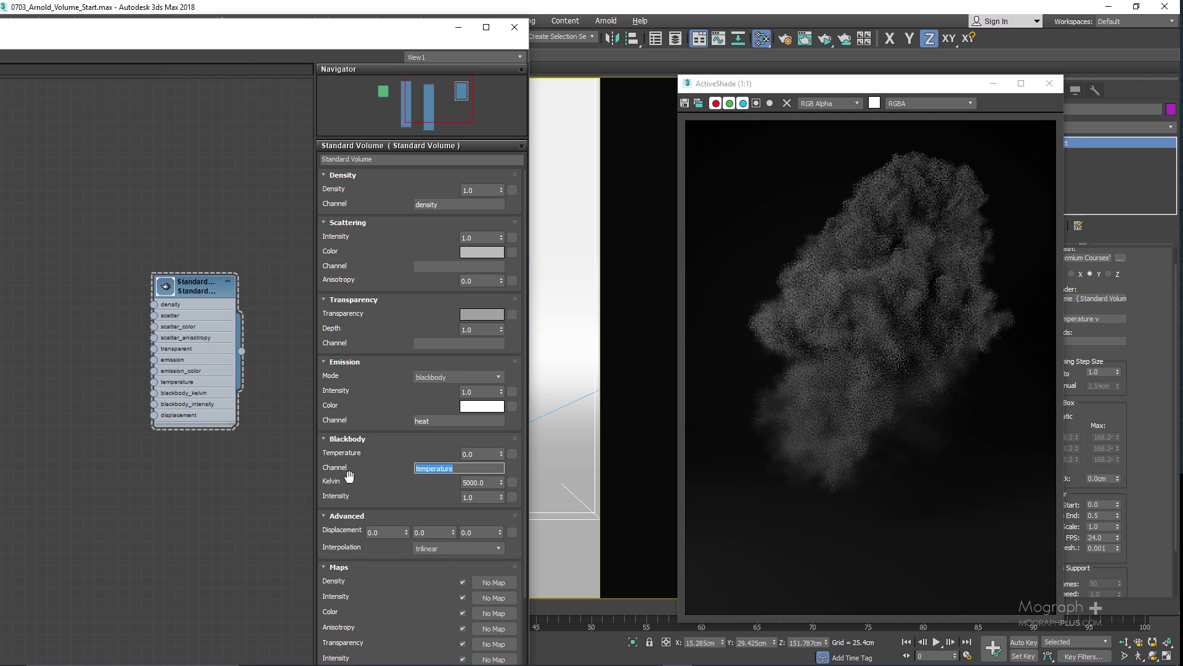
{"action": "left_click_drag", "start_coordinate": [349, 476], "coordinate": [358, 459]}
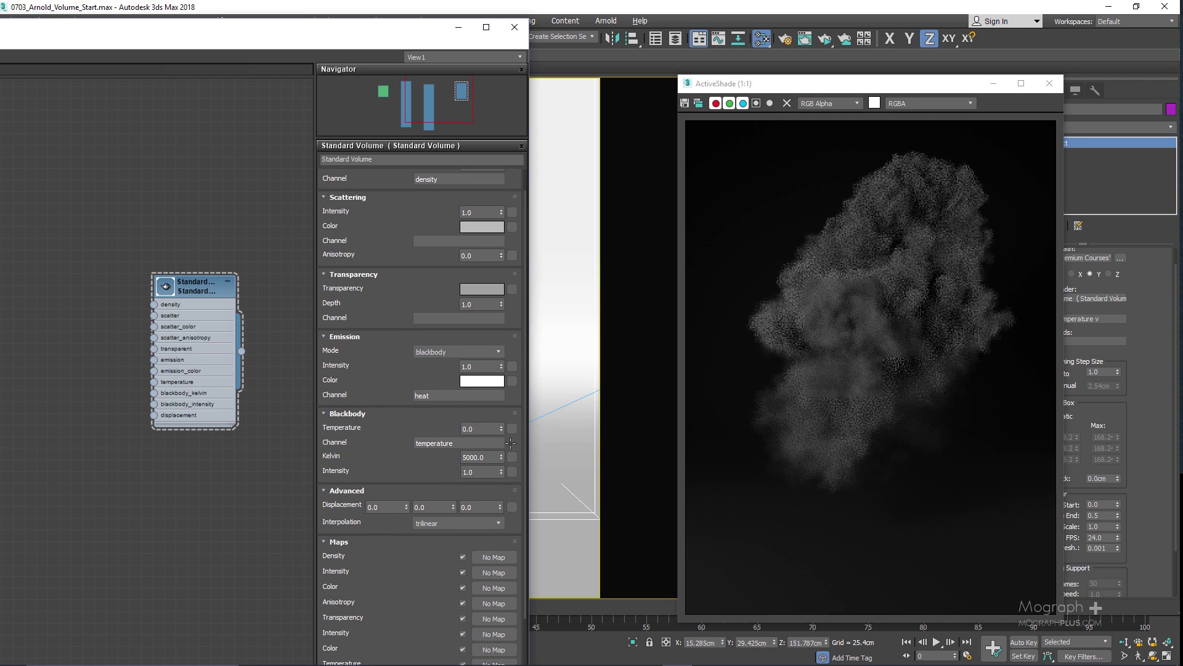
{"action": "left_click", "coordinate": [484, 428]}
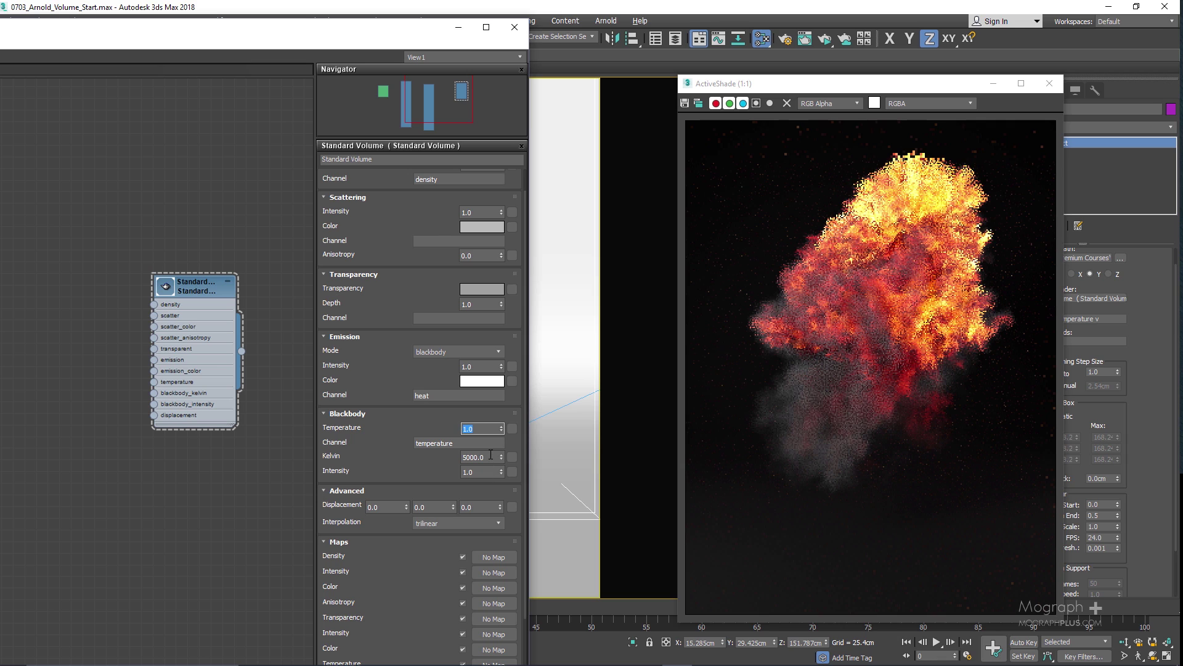
Try the Blackbody Kelvin value at 2500, 4000 and 8000, and set it to 5500
{"action": "double_click", "coordinate": [491, 455]}
{"action": "type", "text": "25"}
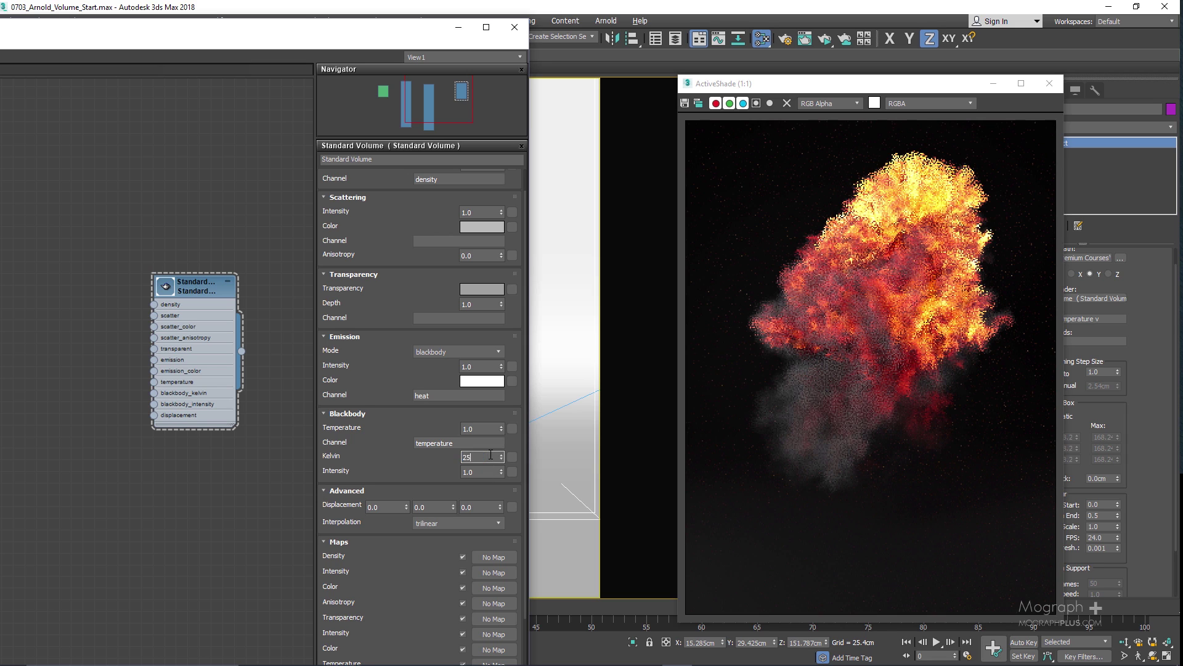
{"action": "type", "text": "00"}
{"action": "key", "text": "Return"}
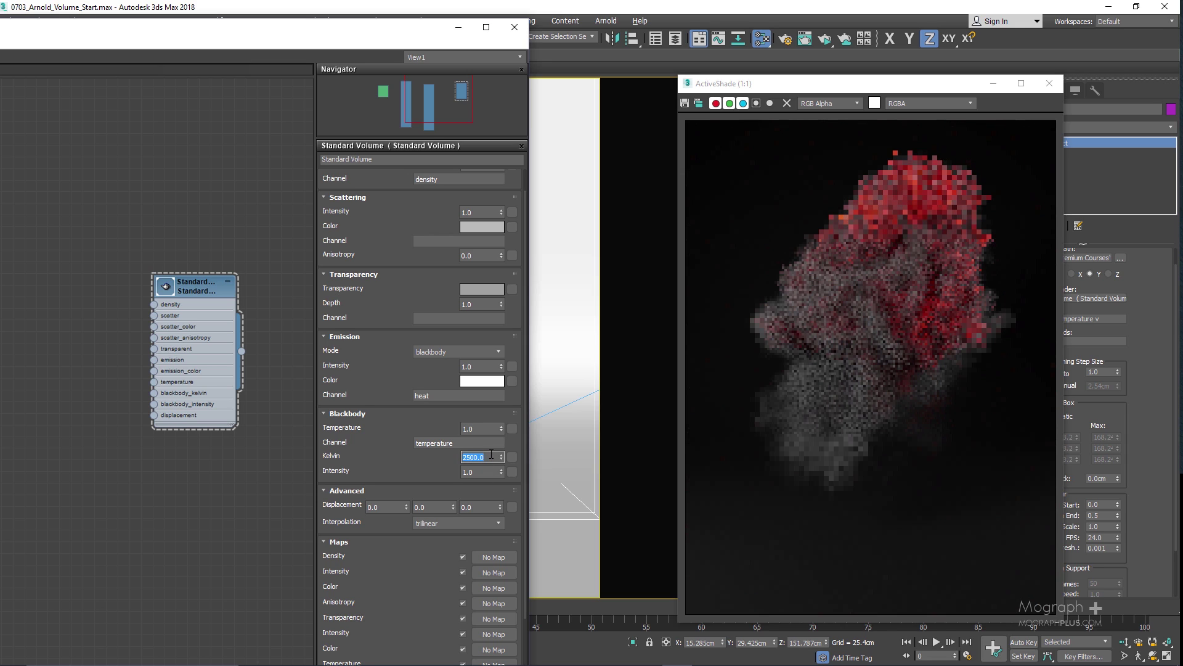
{"action": "type", "text": "4"}
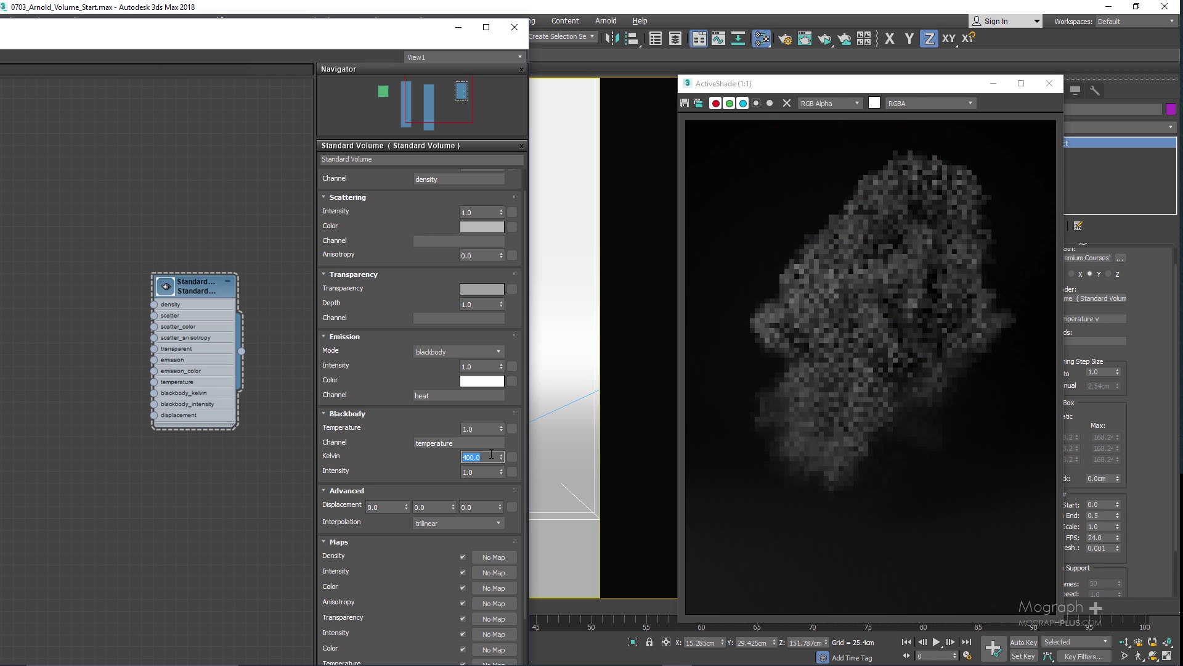
{"action": "type", "text": "4000"}
{"action": "key", "text": "Return"}
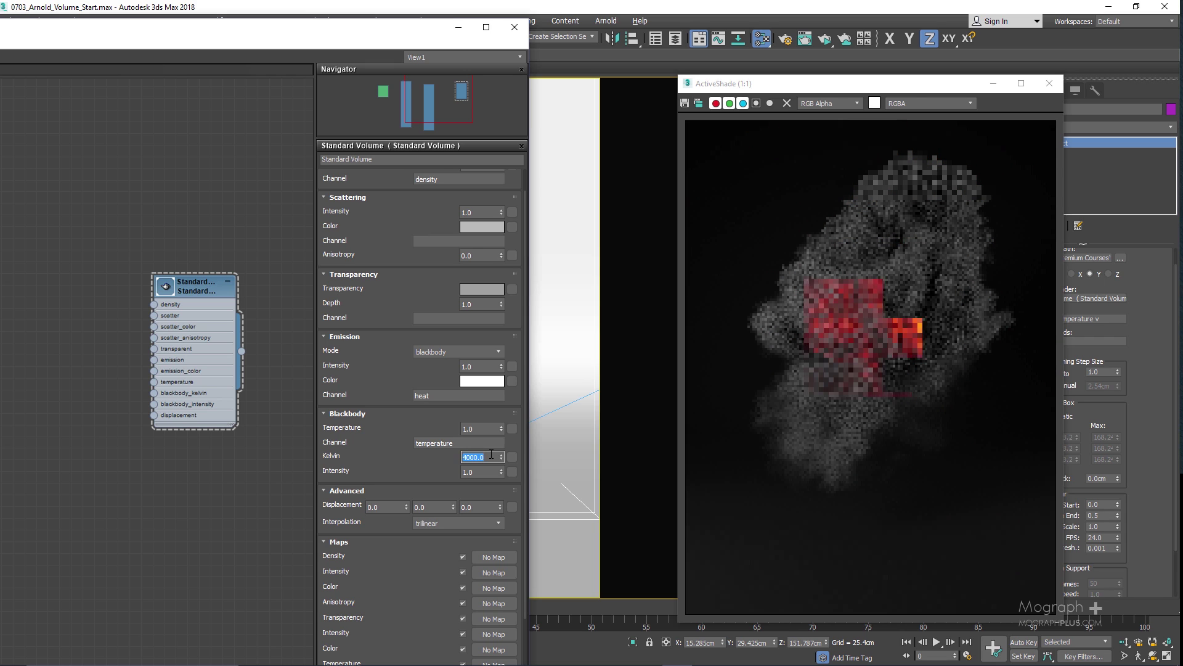
{"action": "type", "text": "800"}
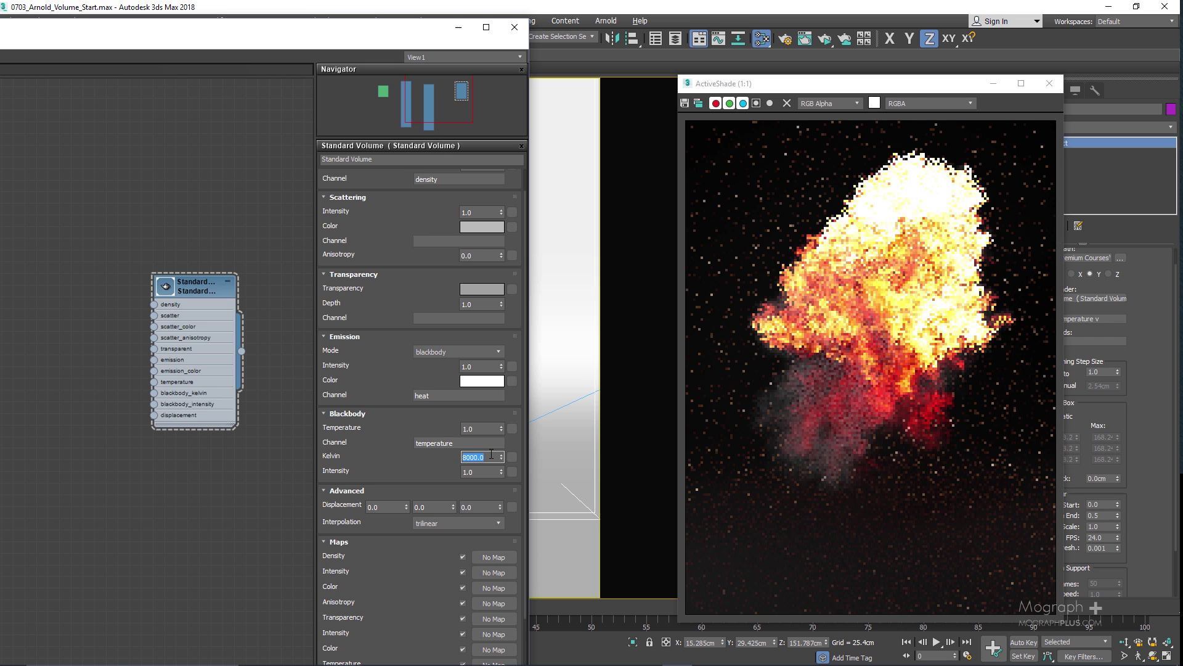
{"action": "type", "text": "5500"}
{"action": "key", "text": "Return"}
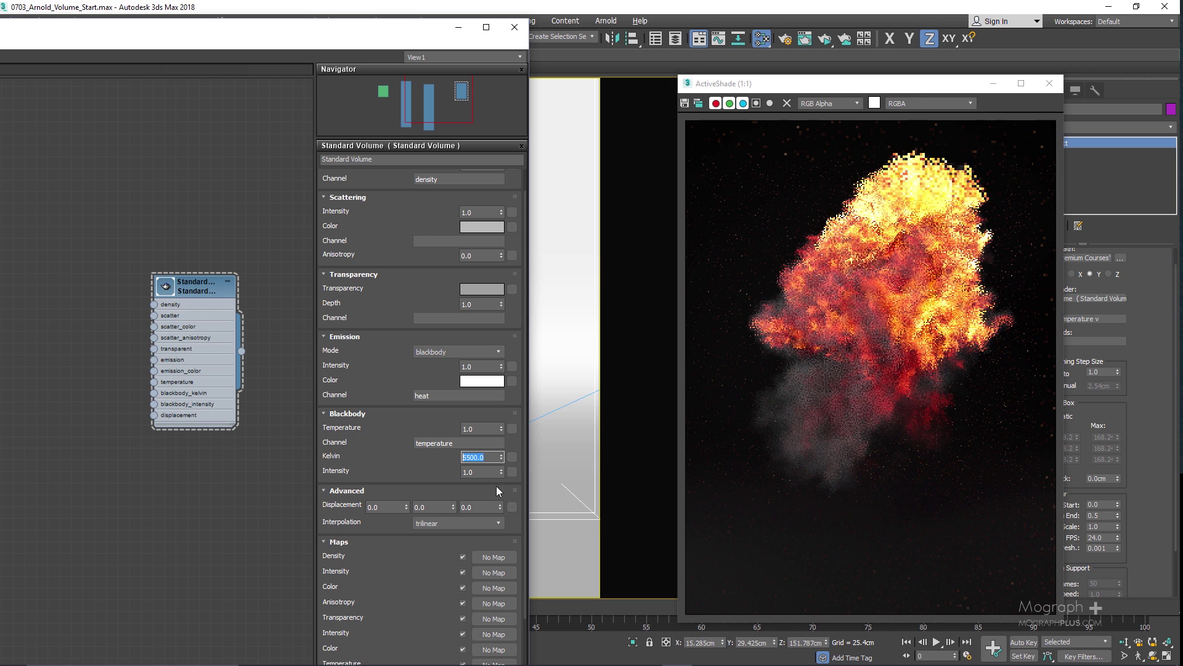
Set the Blackbody intensity to 0.2 and close the ActiveShade render window
{"action": "left_click", "coordinate": [480, 472]}
{"action": "type", "text": "0.2"}
{"action": "key", "text": "Return"}
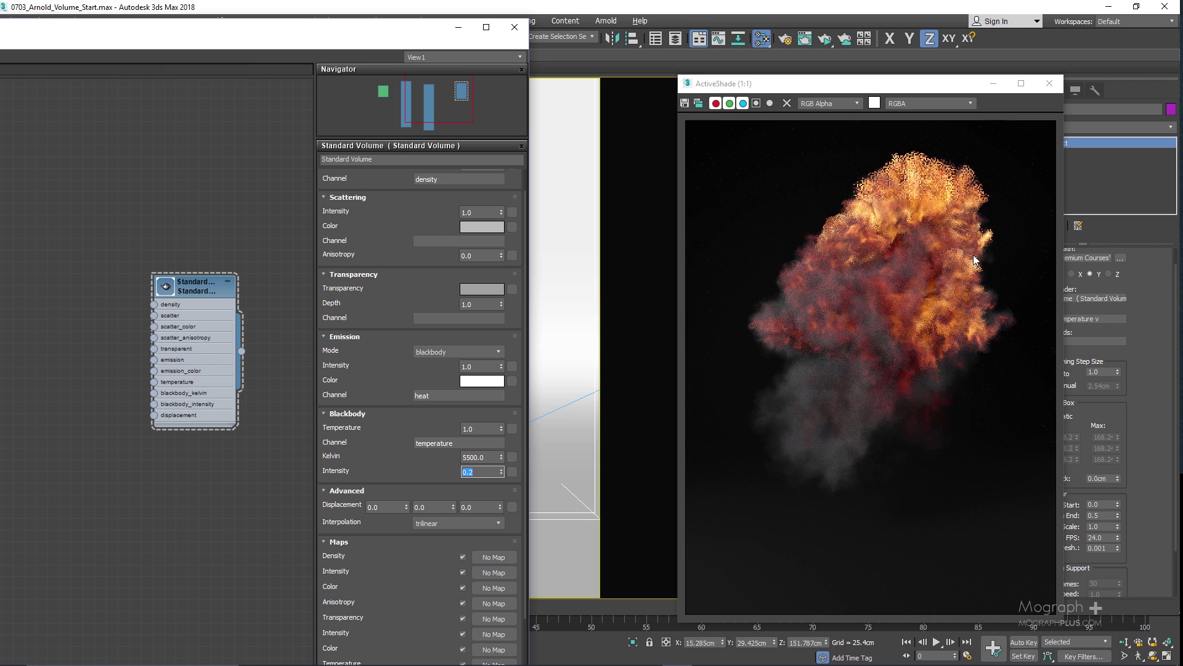
{"action": "double_click", "coordinate": [900, 85]}
{"action": "left_click_drag", "start_coordinate": [915, 15], "coordinate": [762, 120]}
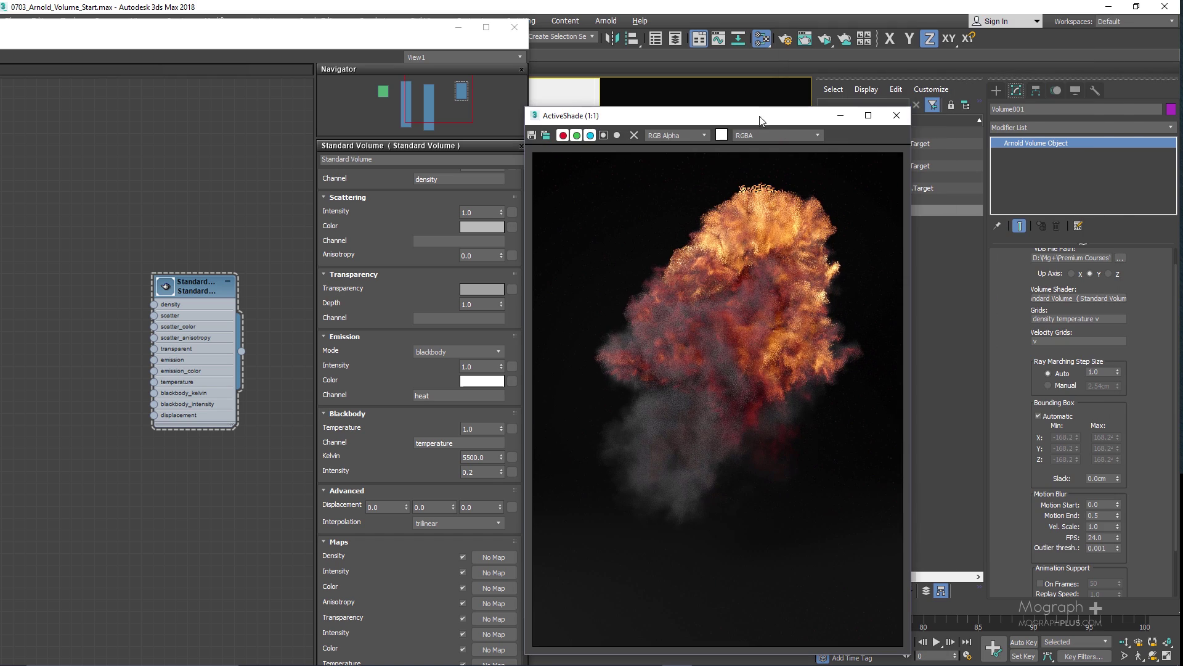
{"action": "left_click", "coordinate": [896, 116]}
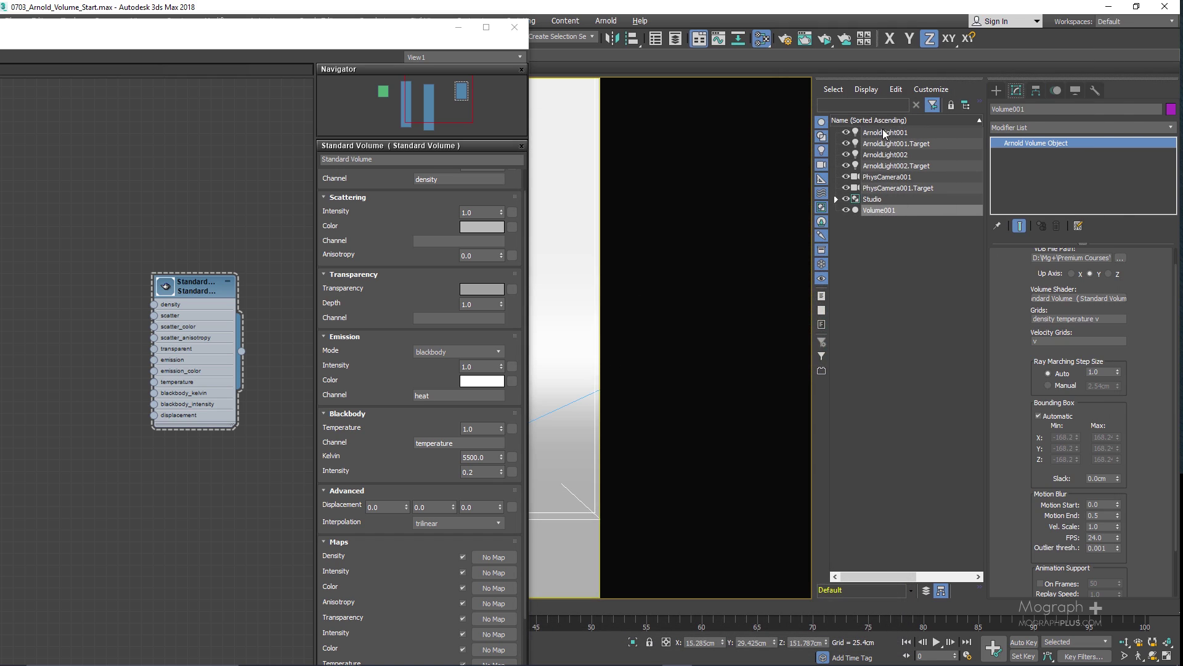
Examine the intensity, samples and volume samples settings of ArnoldLight001
{"action": "left_click", "coordinate": [882, 131]}
{"action": "scroll", "coordinate": [1023, 431], "scroll_direction": "down", "scroll_amount": 5}
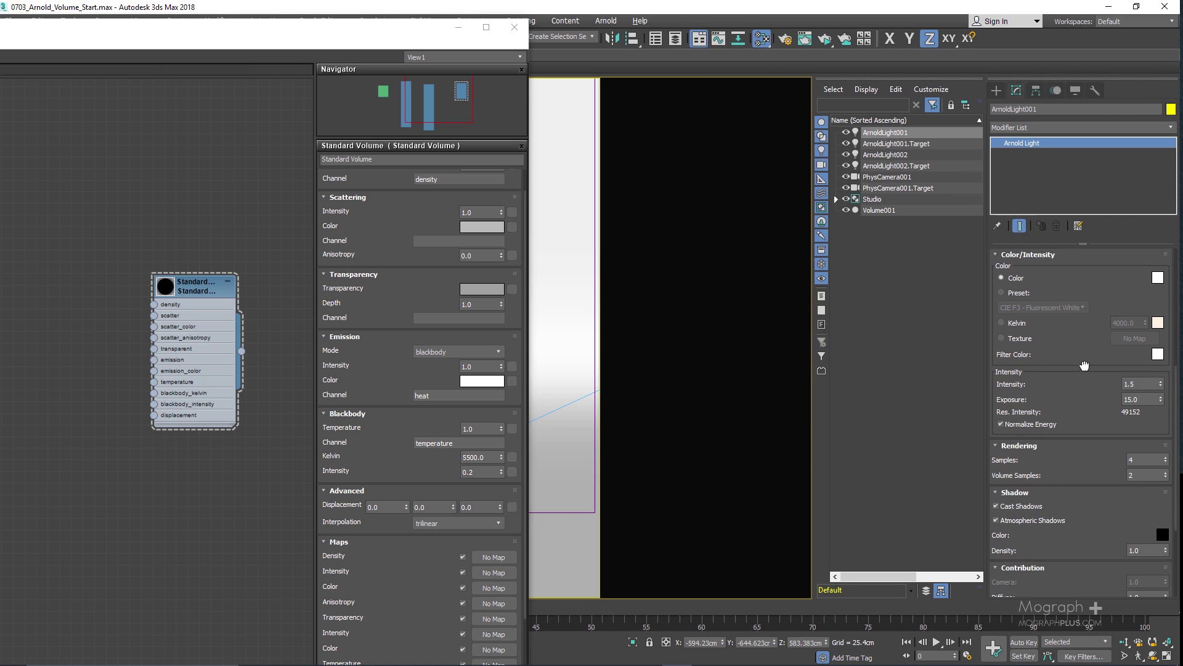
{"action": "scroll", "coordinate": [1086, 382], "scroll_direction": "down", "scroll_amount": 1}
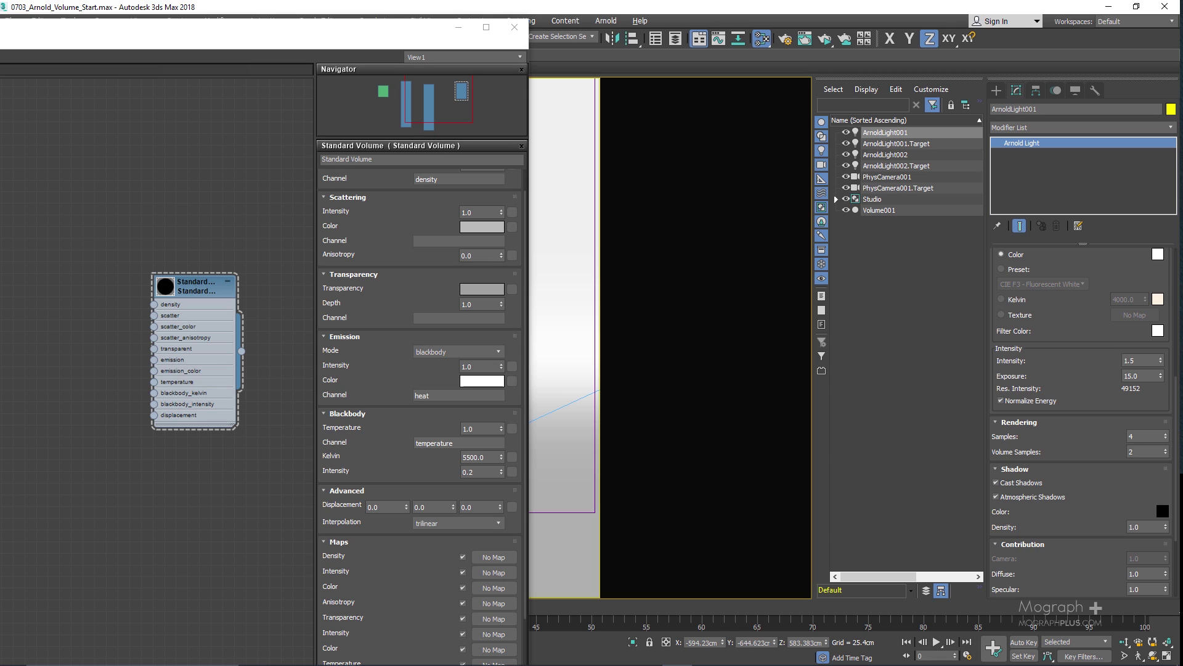
Turn off Preview (AA) in the Arnold render settings and start a new ActiveShade render of PhysCamera001
{"action": "left_click", "coordinate": [785, 38]}
{"action": "left_click_drag", "start_coordinate": [125, 179], "coordinate": [594, 143]}
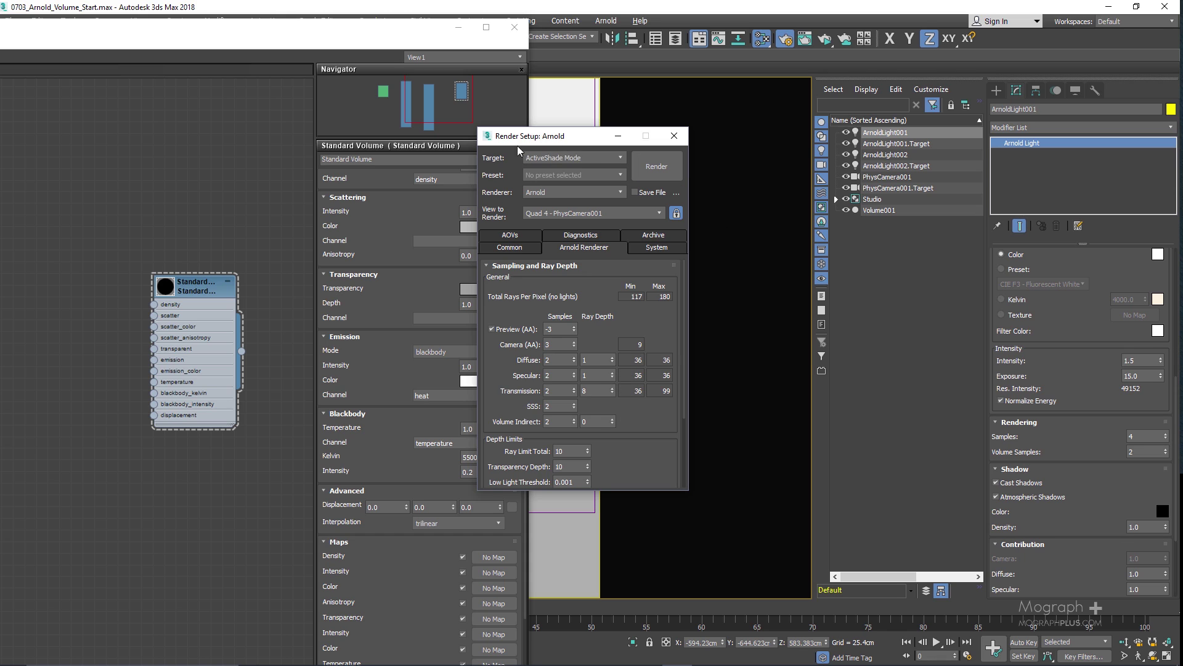
{"action": "left_click_drag", "start_coordinate": [562, 136], "coordinate": [367, 139]}
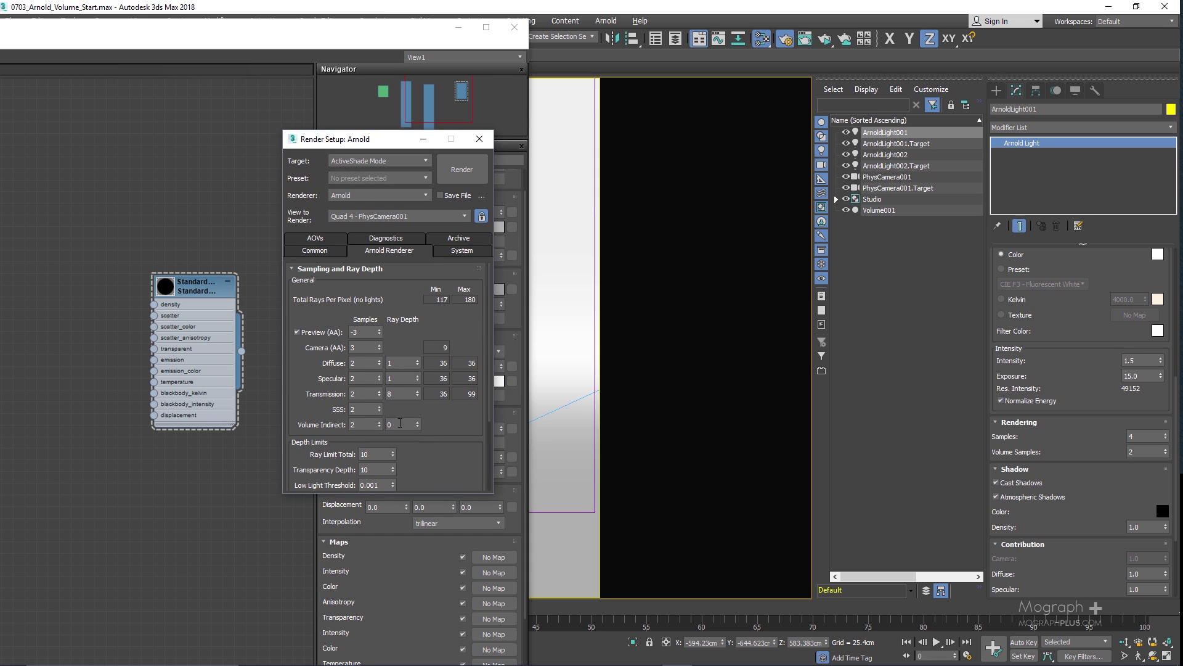
{"action": "left_click", "coordinate": [468, 168]}
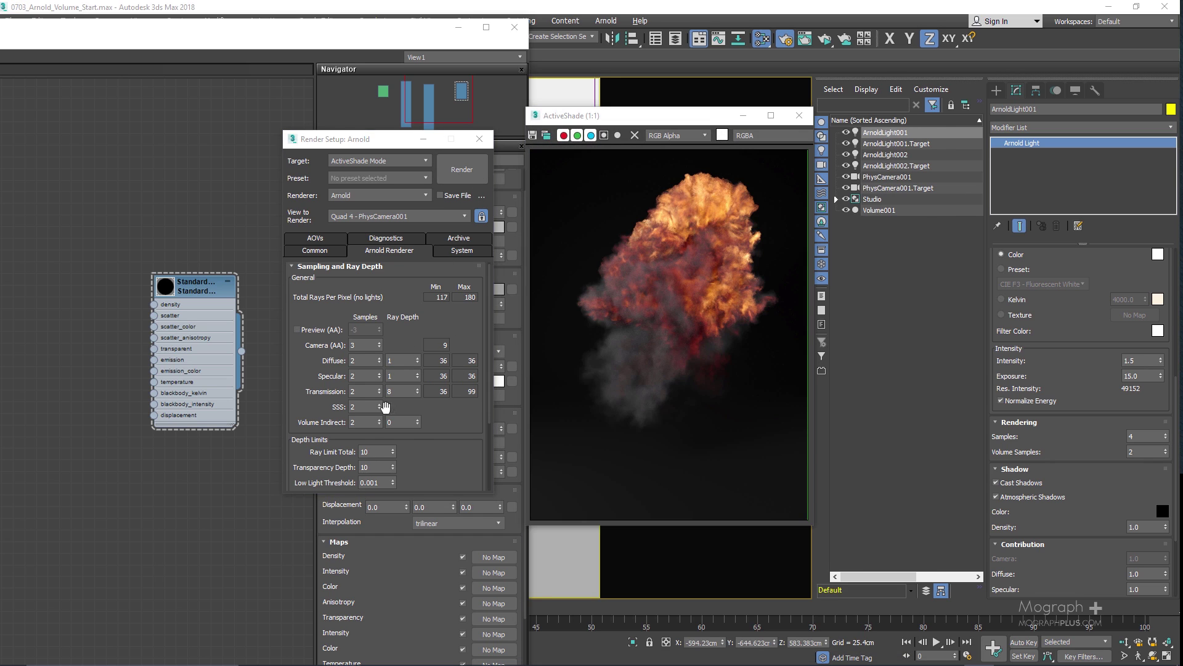
Clone the finished ActiveShade render and place the copy beside the original for comparison
{"action": "left_click", "coordinate": [546, 135]}
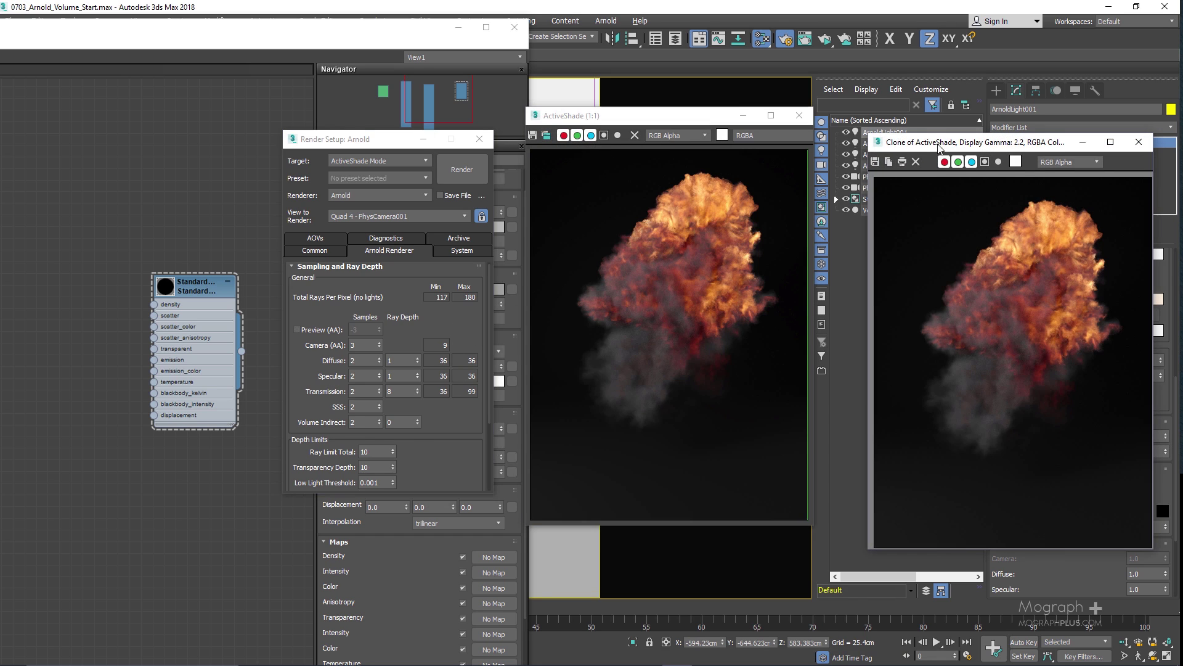
{"action": "mouse_move", "coordinate": [940, 148]}
{"action": "left_mouse_down"}
{"action": "mouse_move", "coordinate": [216, 382]}
{"action": "mouse_move", "coordinate": [144, 460]}
{"action": "mouse_move", "coordinate": [99, 482]}
{"action": "left_mouse_up"}
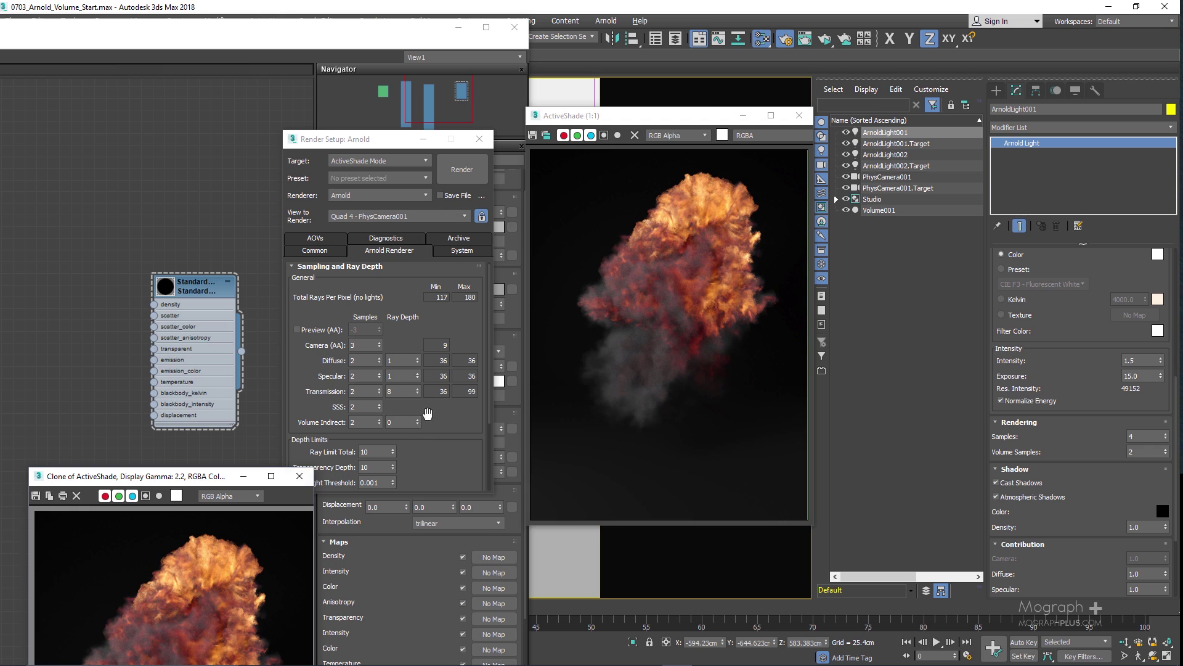
{"action": "double_click", "coordinate": [398, 422]}
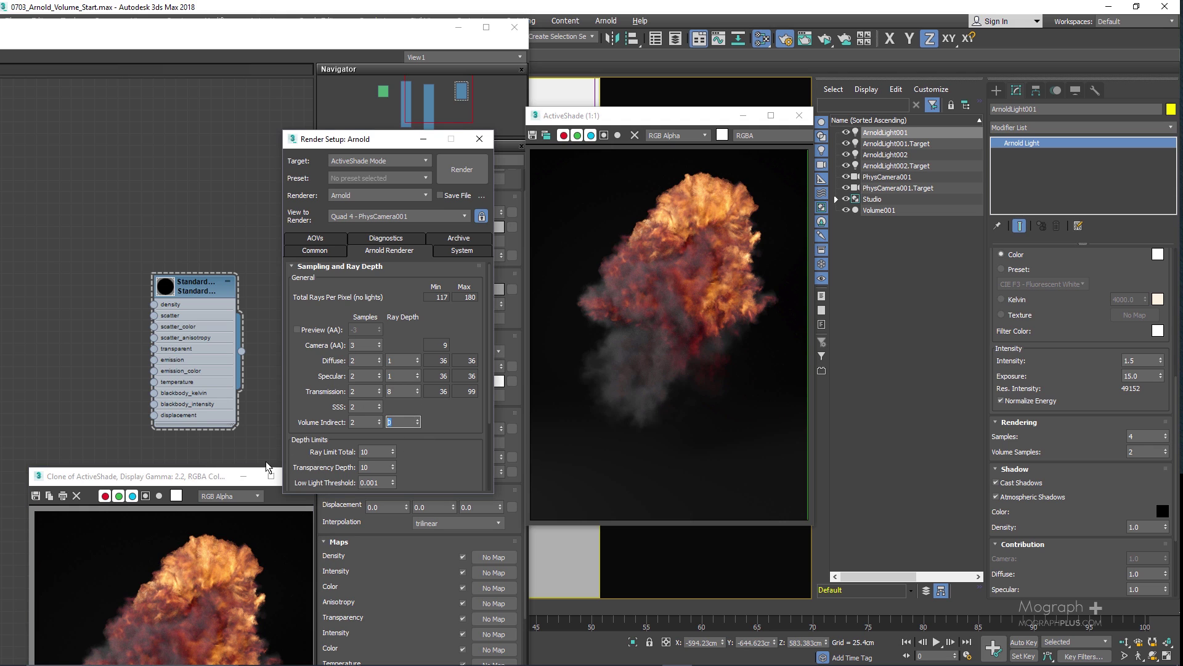
{"action": "left_click_drag", "start_coordinate": [205, 481], "coordinate": [172, 376]}
{"action": "left_click_drag", "start_coordinate": [189, 198], "coordinate": [162, 117]}
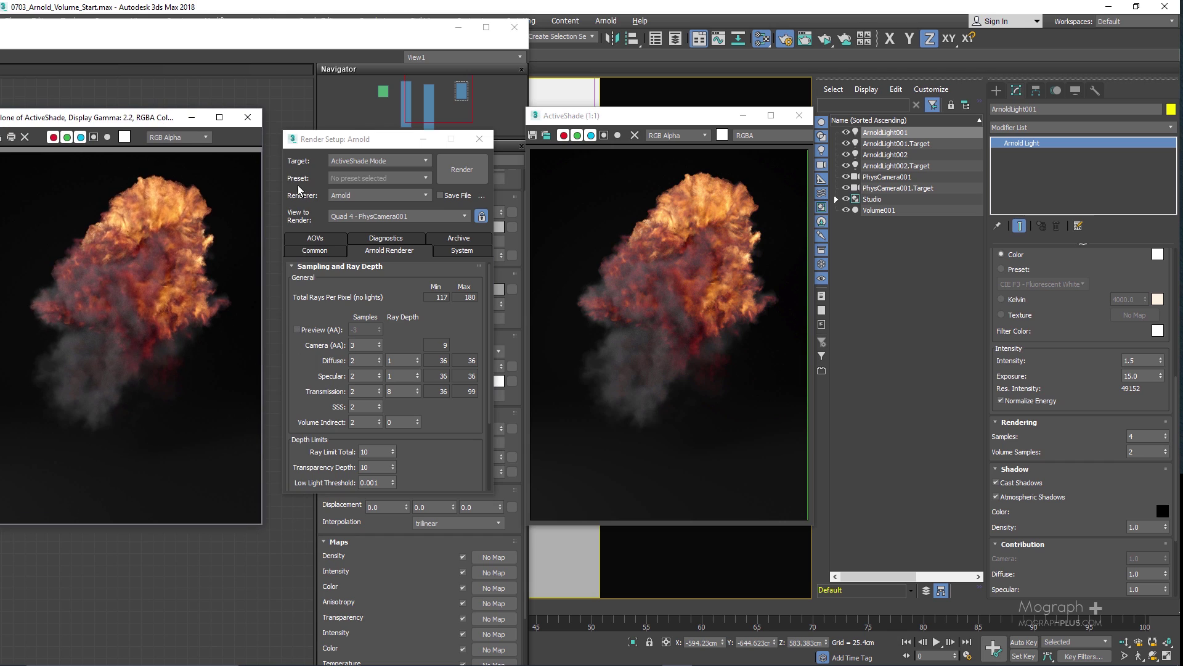
Set the Volume Indirect ray depth to 2 and render the ActiveShade view again
{"action": "double_click", "coordinate": [402, 422]}
{"action": "type", "text": "2"}
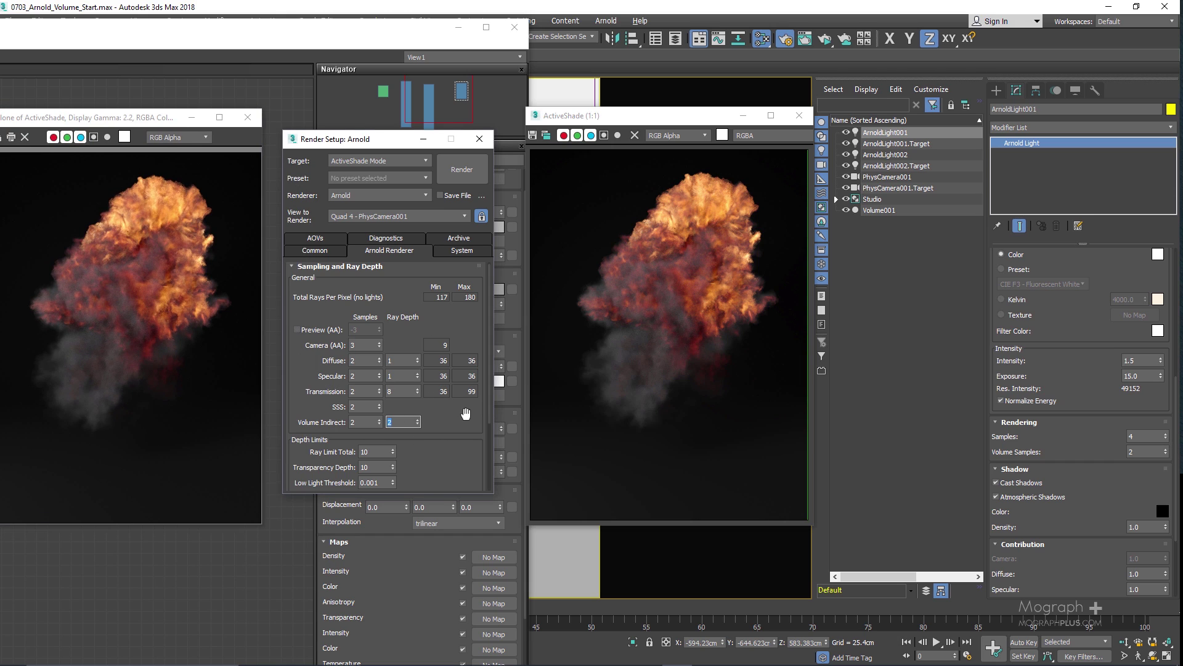
{"action": "left_click", "coordinate": [824, 41]}
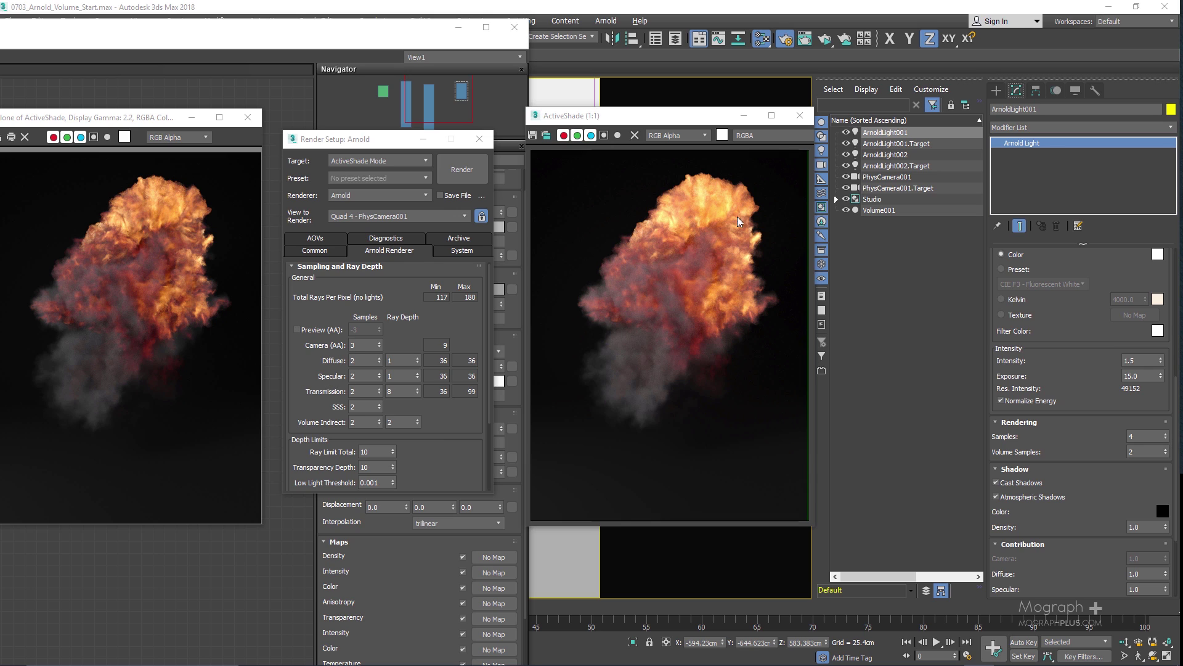
Check the Volume Indirect samples and move the Render Setup window off the Standard Volume parameters
{"action": "double_click", "coordinate": [364, 422]}
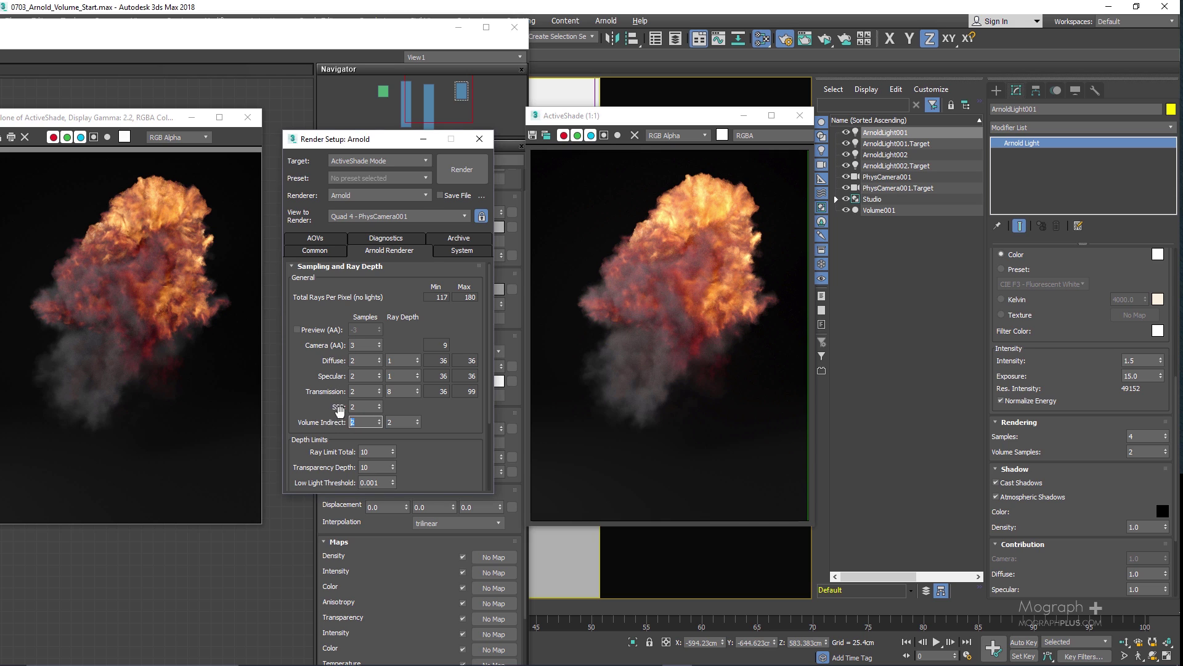
{"action": "left_click_drag", "start_coordinate": [391, 144], "coordinate": [677, 194]}
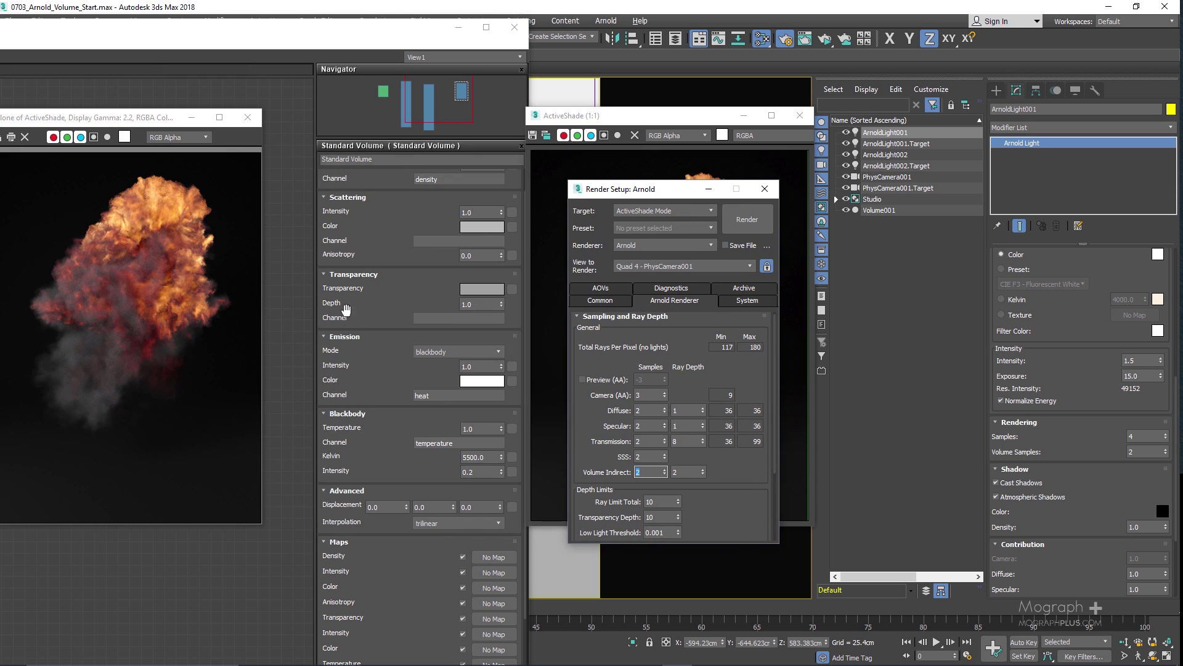